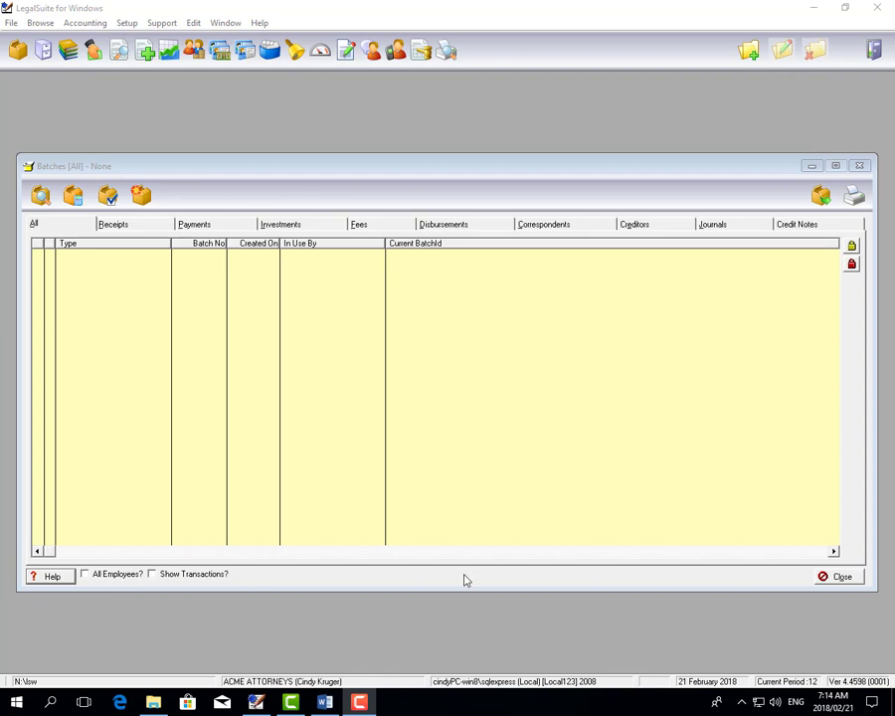
Step: View the Creditors Ledger and the blank form for adding a creditor, closing both without saving
left_click(93, 51)
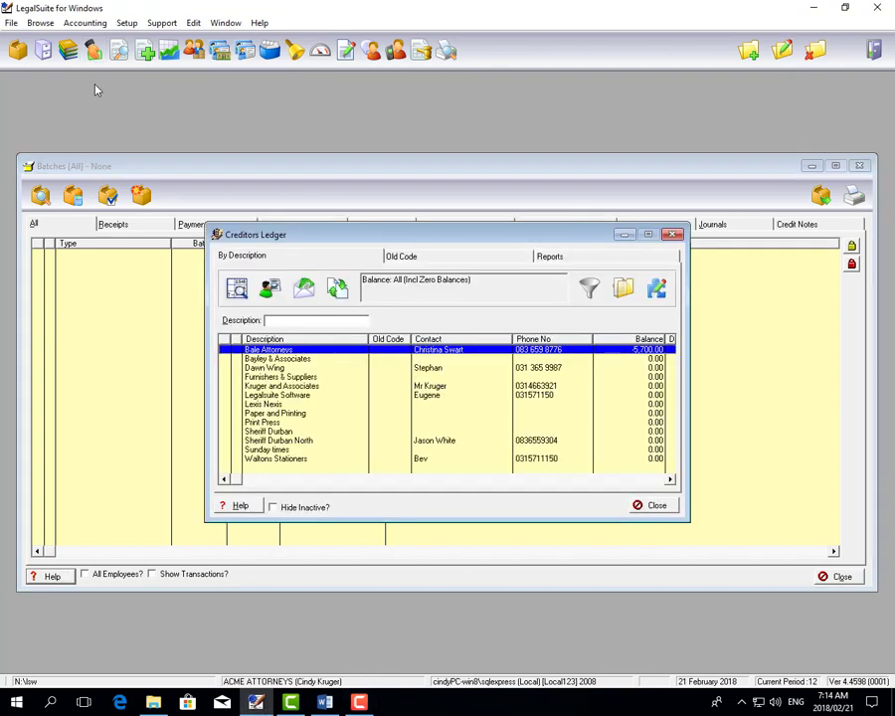
right_click(346, 387)
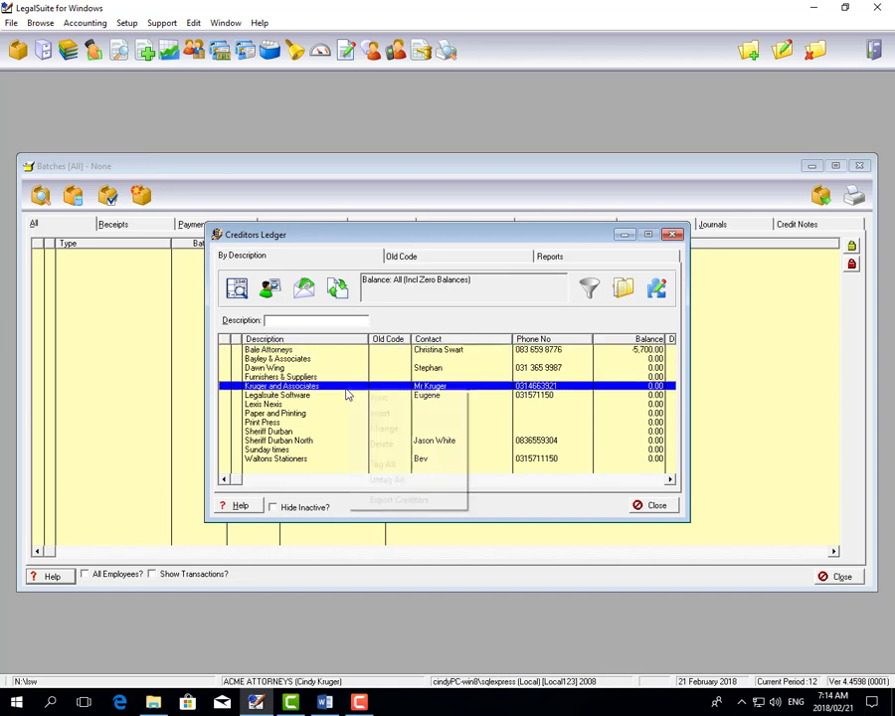
left_click(750, 58)
left_click(750, 51)
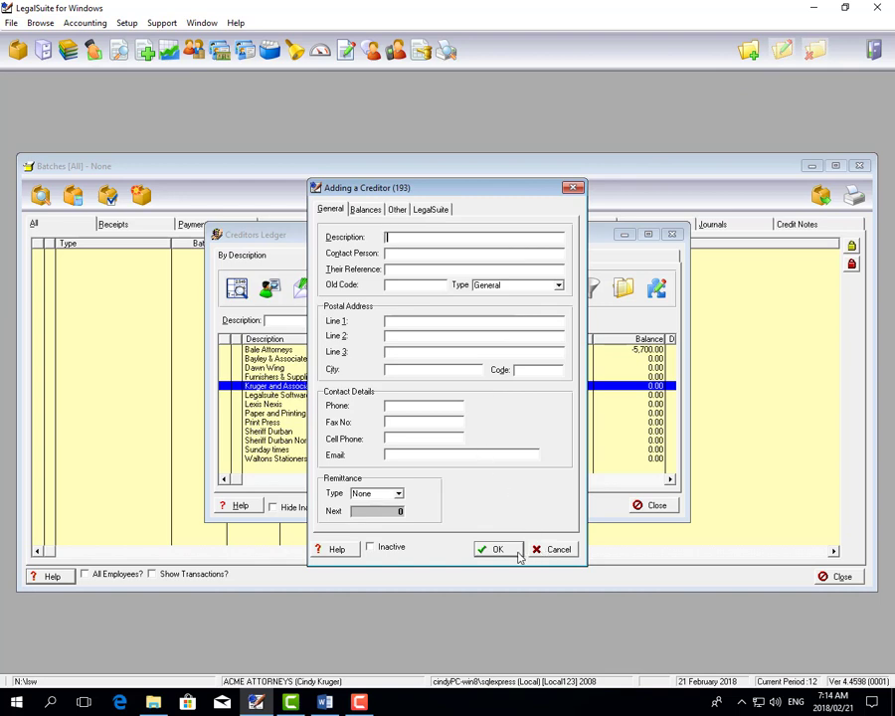
left_click(558, 550)
left_click(655, 506)
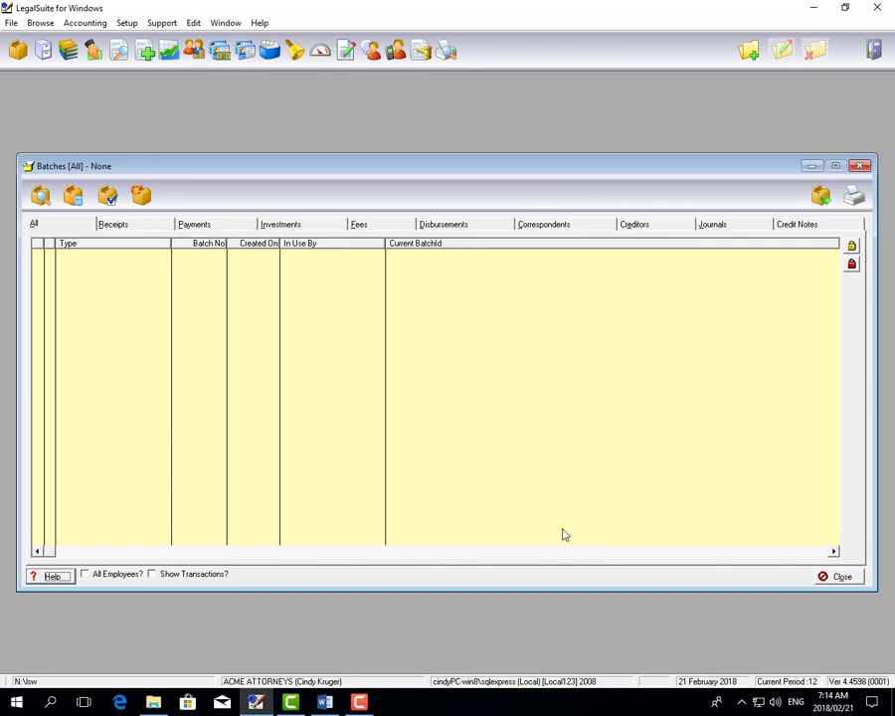
Step: Switch to Word, review the line items on the Bayley & Associates invoice, and return to LegalSuite
left_click(325, 702)
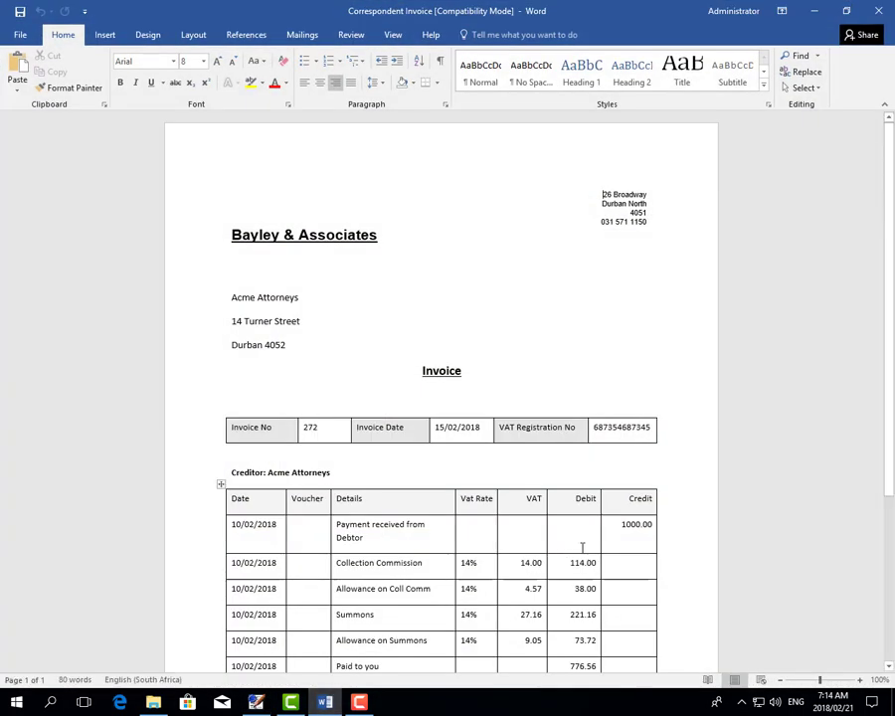
scroll(590, 547, "down", 2)
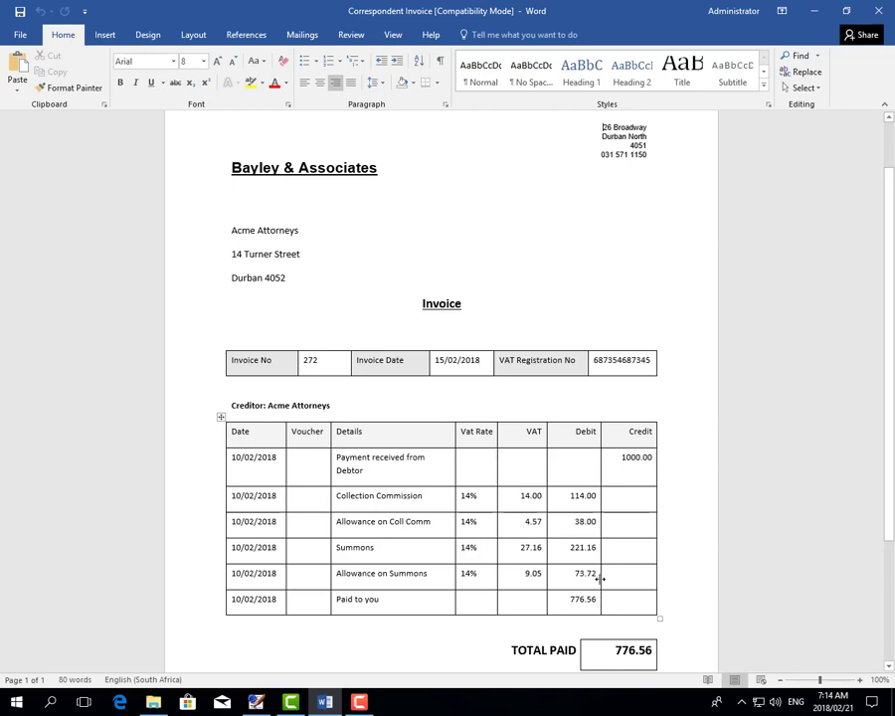
left_click(813, 9)
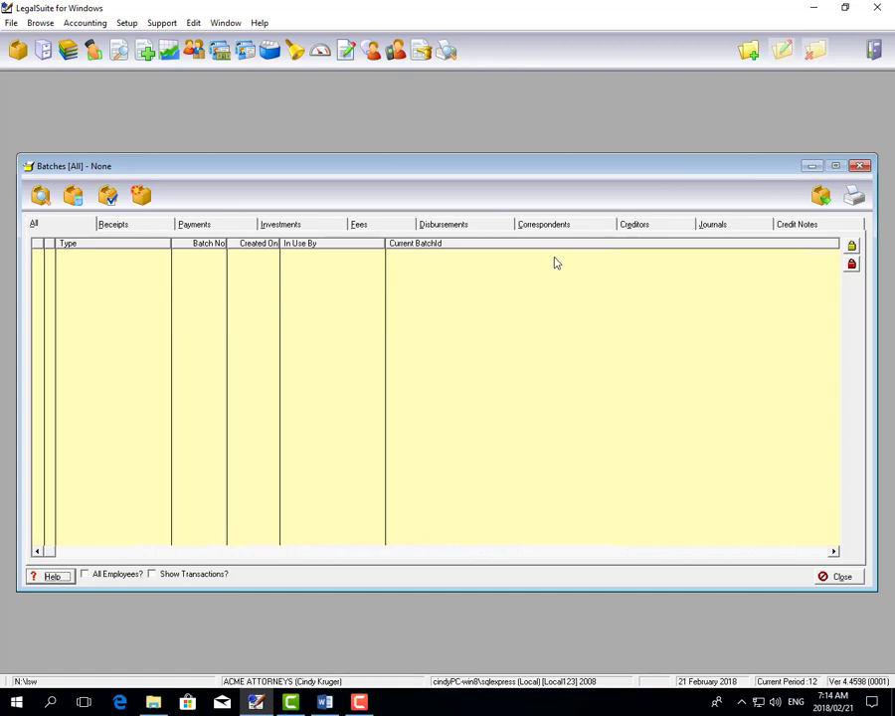
Step: Start a correspondent batch entry for matter KRU2/0002 with the matter description Cash Collected
left_click(559, 226)
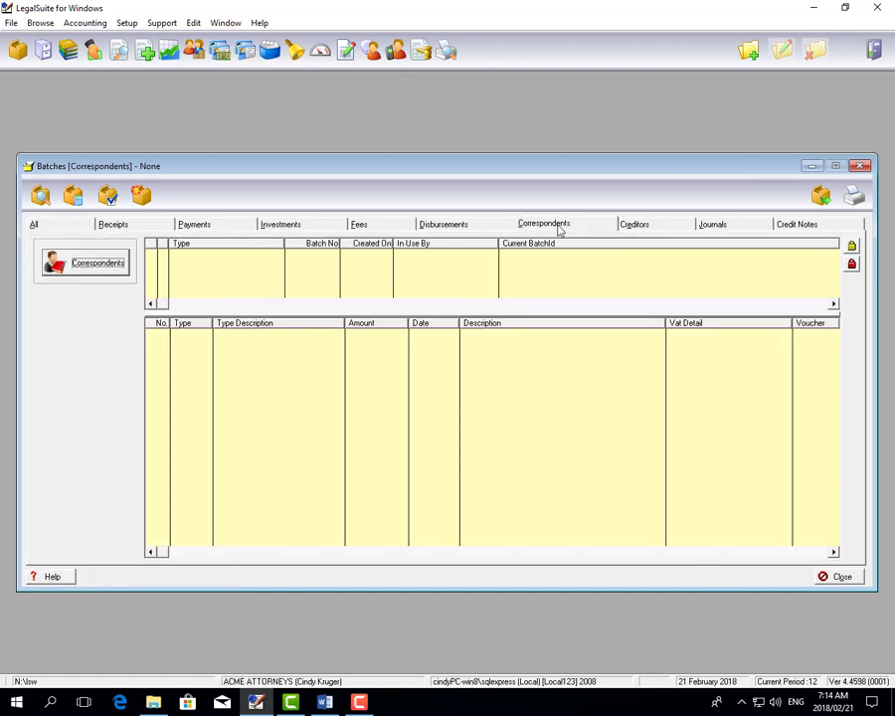
left_click(91, 262)
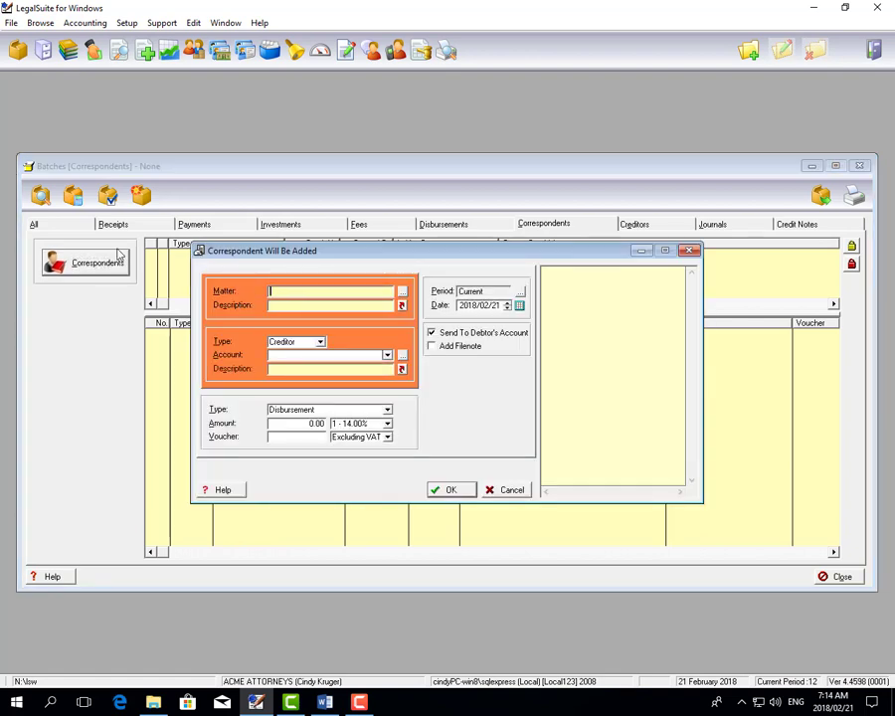
type("KRU2")
key("Delete")
type(",")
key("BackSpace")
type("/0002")
key("Tab")
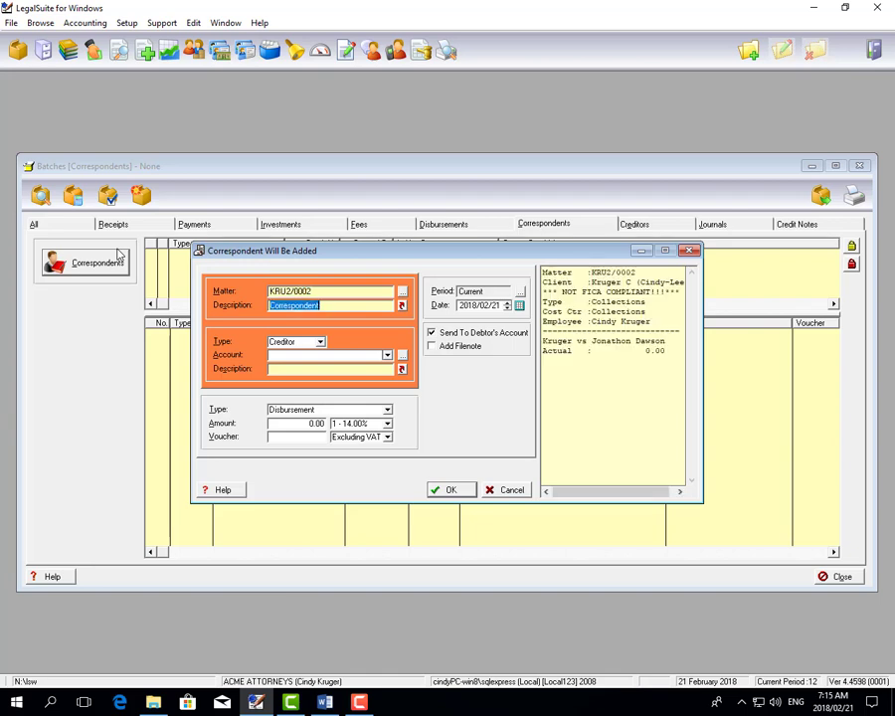
type("Cash Collected")
key("Tab")
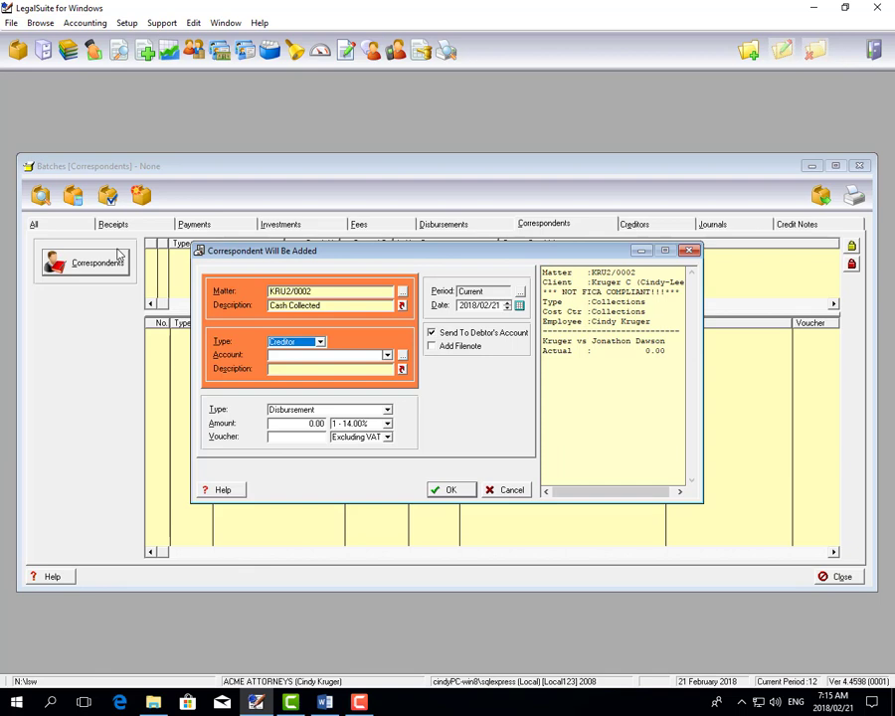
Step: Choose Bayley & Associates as the creditor account and give it the description Cash Collected
key("Tab")
key("alt+Down")
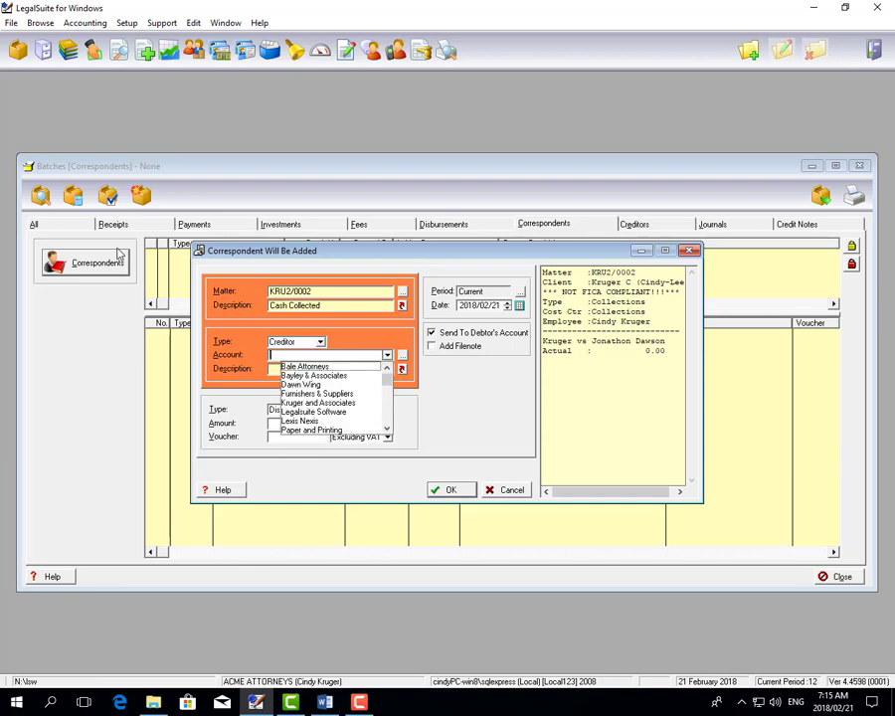
key("Down")
key("Down")
key("Tab")
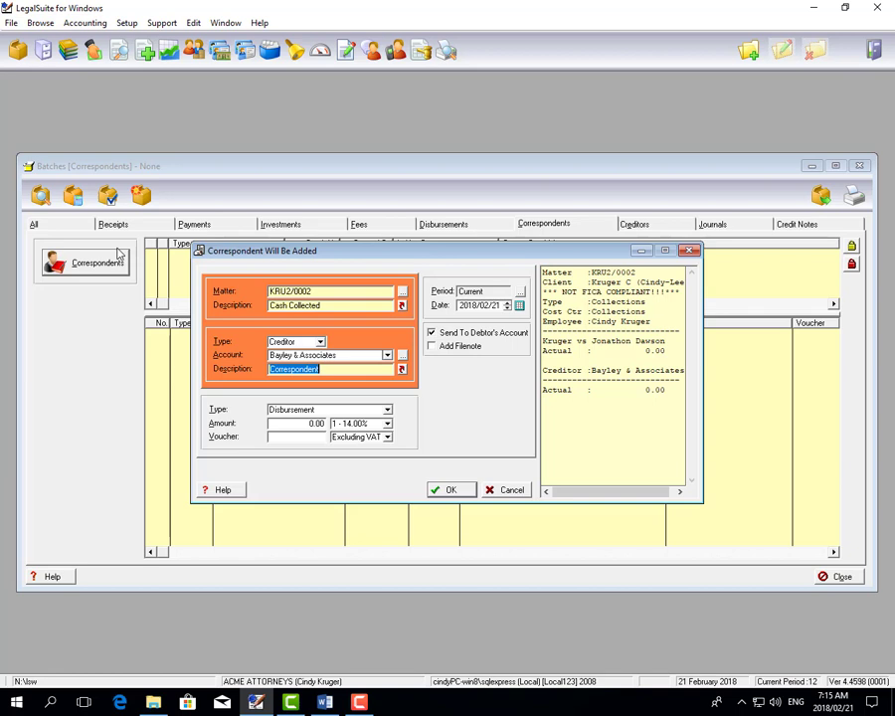
key("Down")
key("Tab")
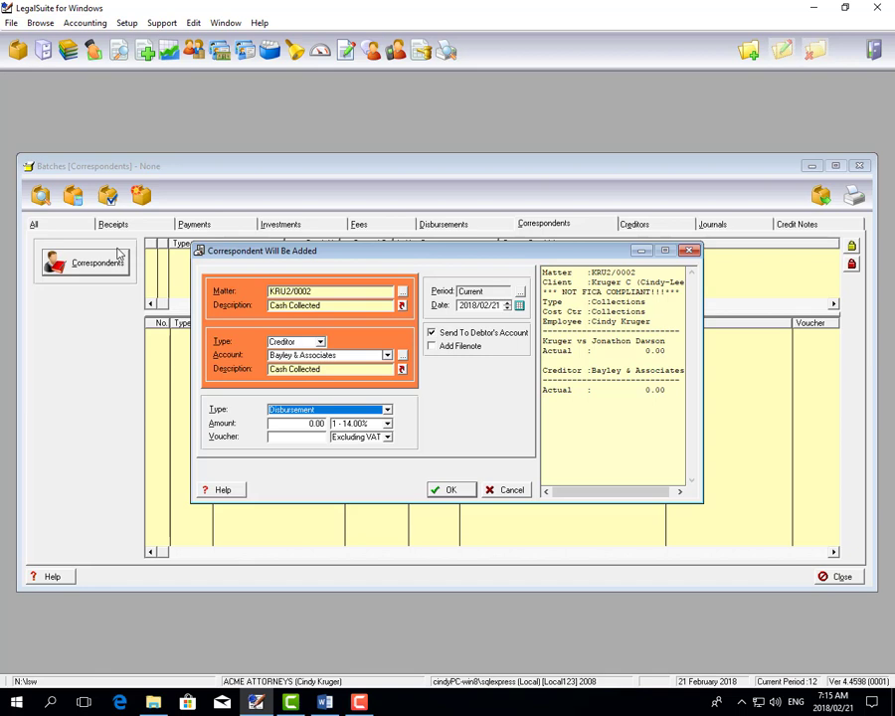
Step: Set the transaction type to Cash Collected with an amount of 1000, and add the record
key("alt+Down")
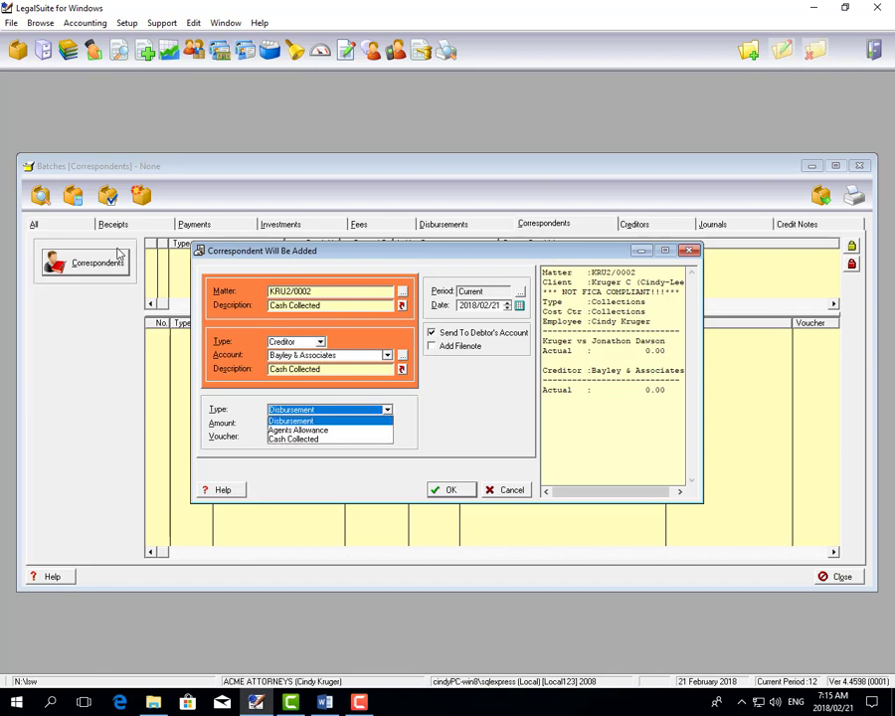
key("Down")
key("Down")
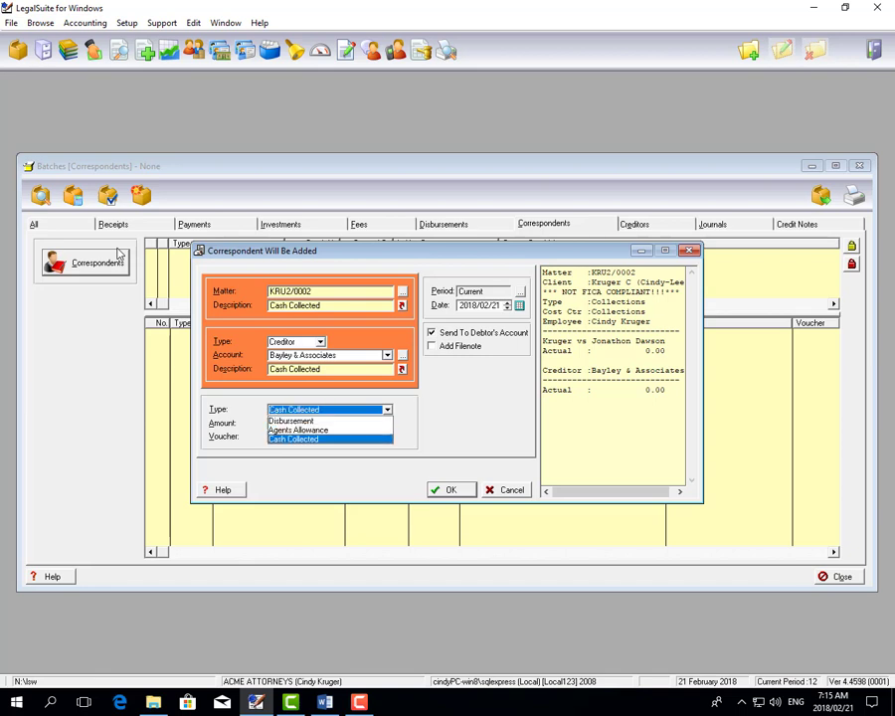
key("Tab")
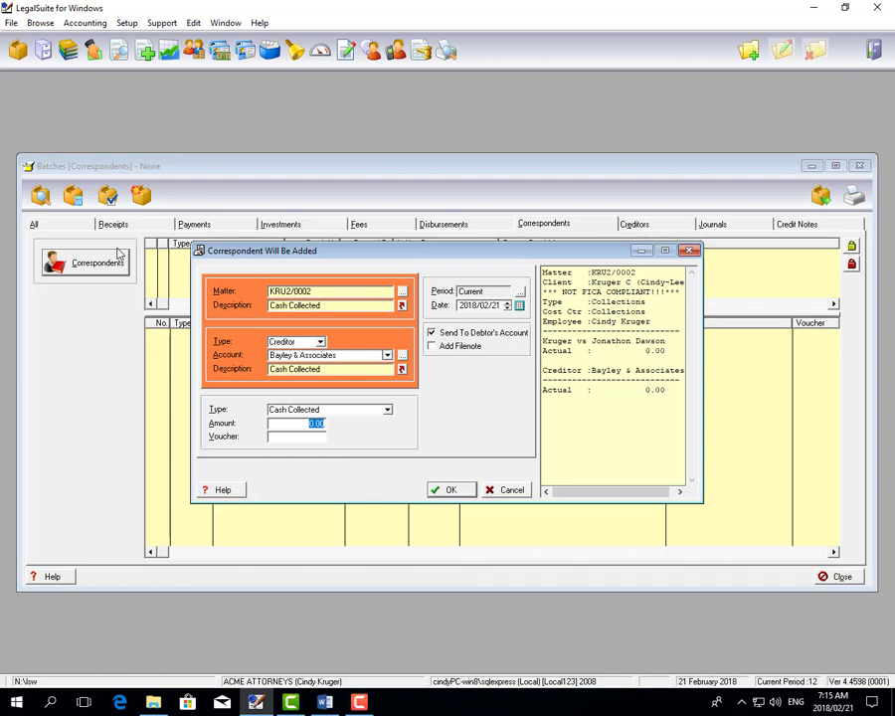
type("1000")
key("Return")
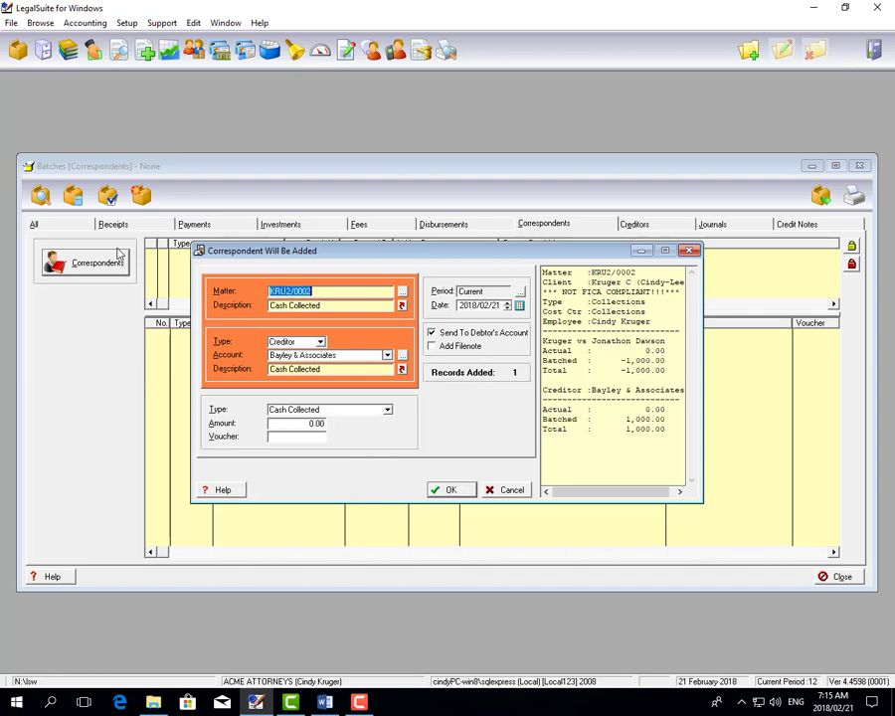
Step: Check the invoice in Word for the next item, and set both the matter and creditor descriptions to Collection Commission
left_click(334, 702)
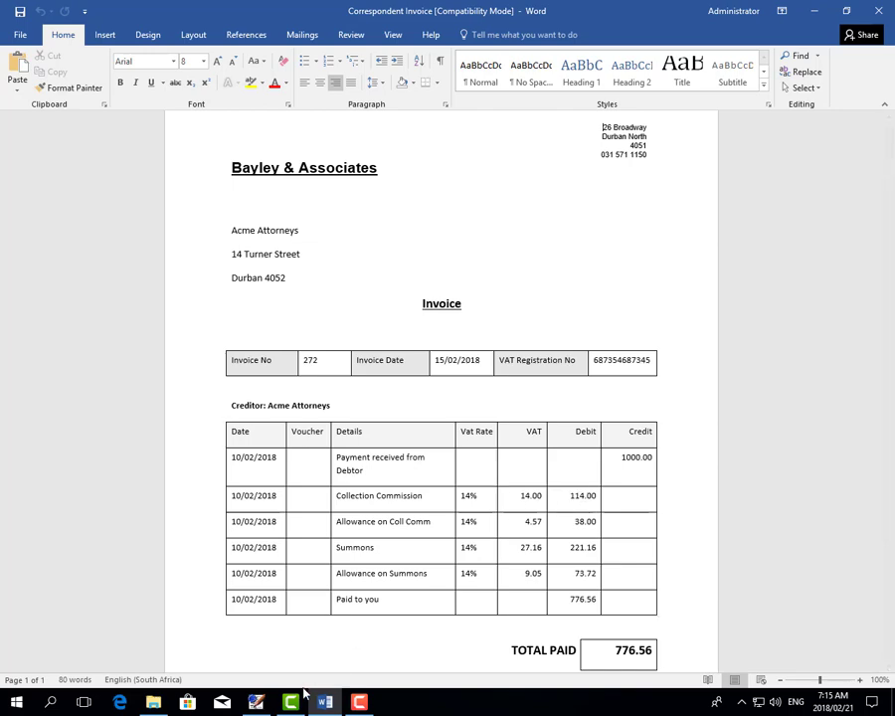
left_click(256, 704)
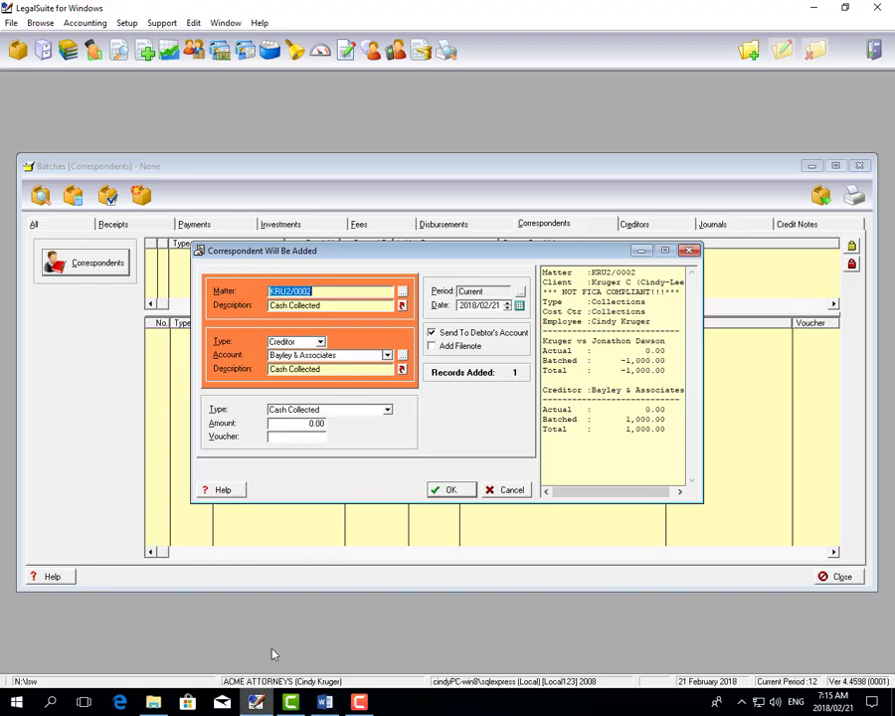
left_click(324, 312)
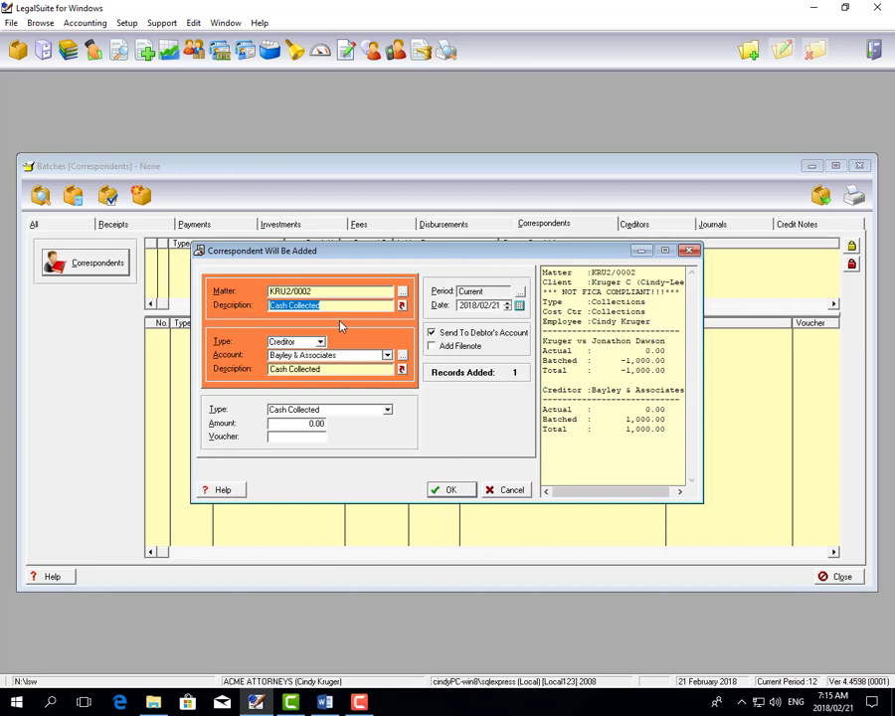
type("Collect")
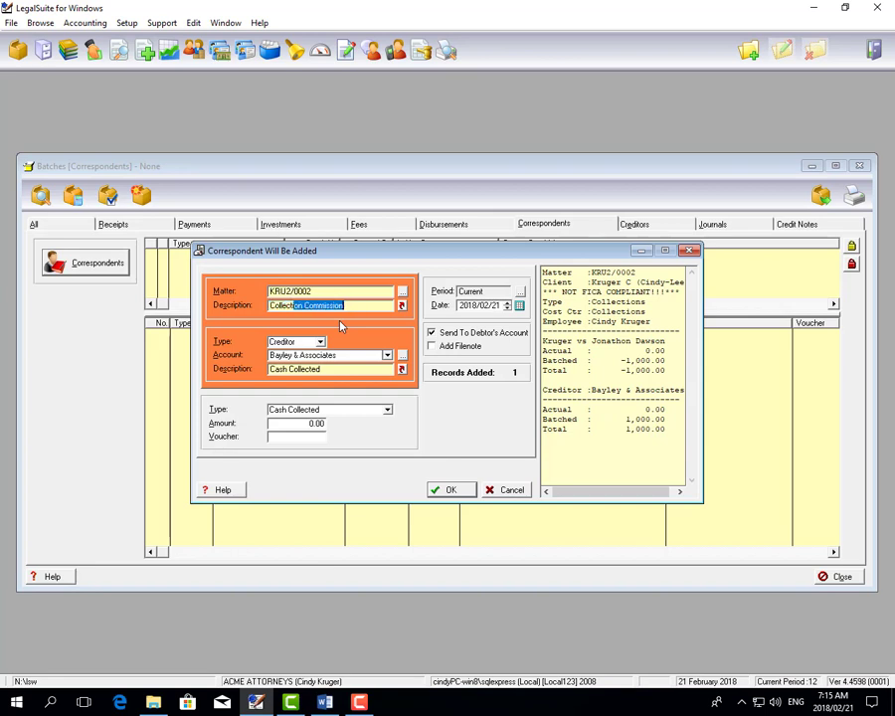
key("Tab")
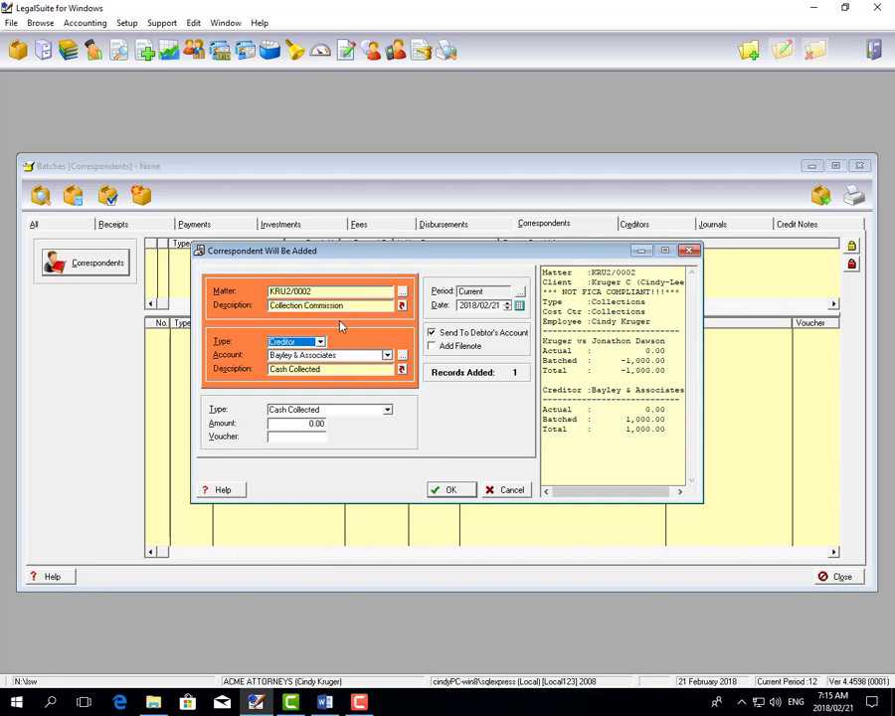
key("Tab")
key("Tab")
key("Down")
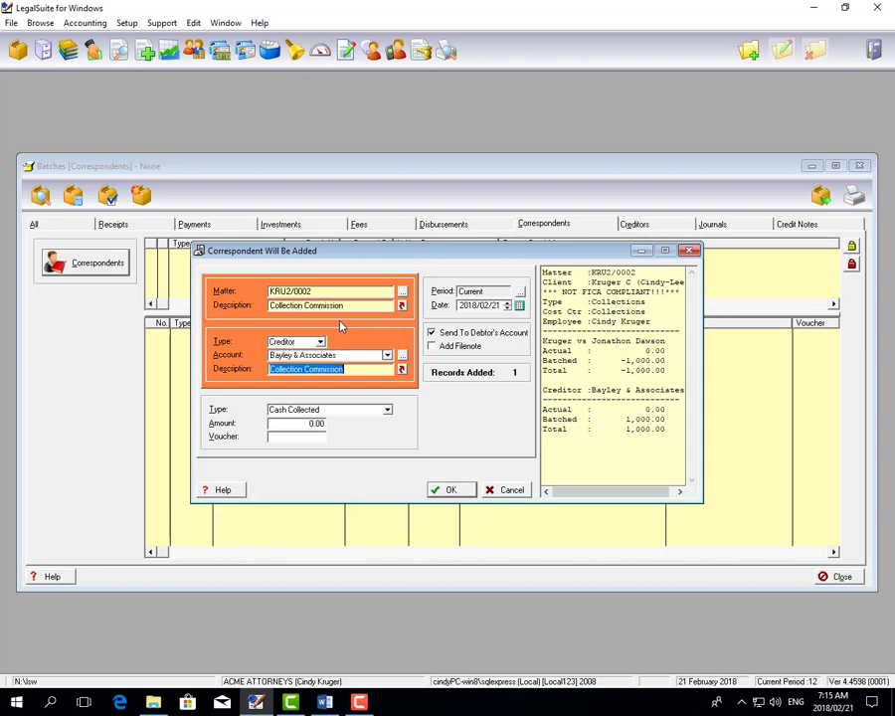
Step: Make the entry a Disbursement of 114.00 Including VAT, and add the record
key("Tab")
key("alt+Down")
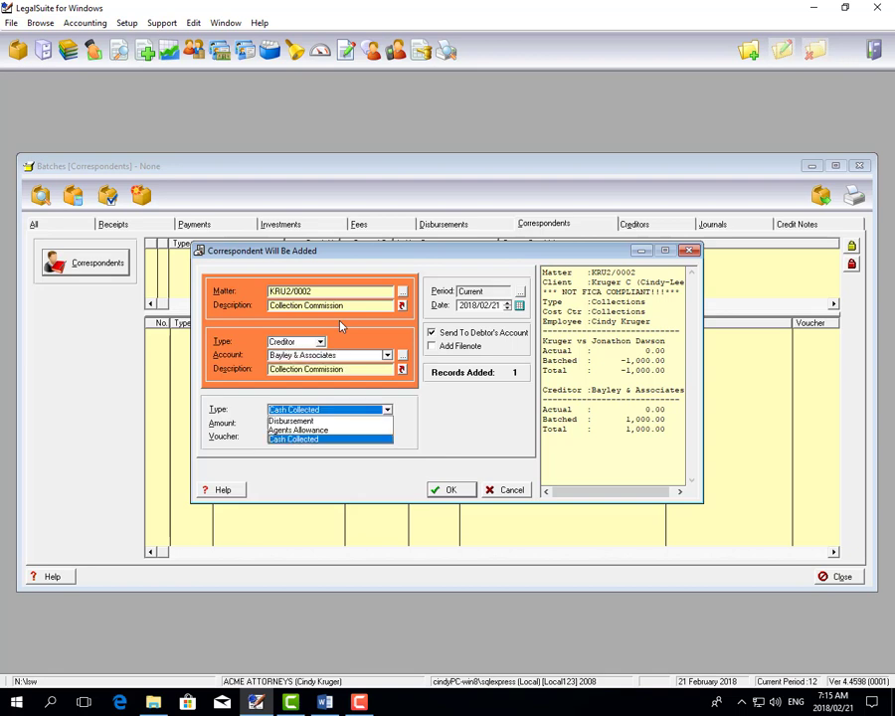
key("Up")
key("Up")
key("Tab")
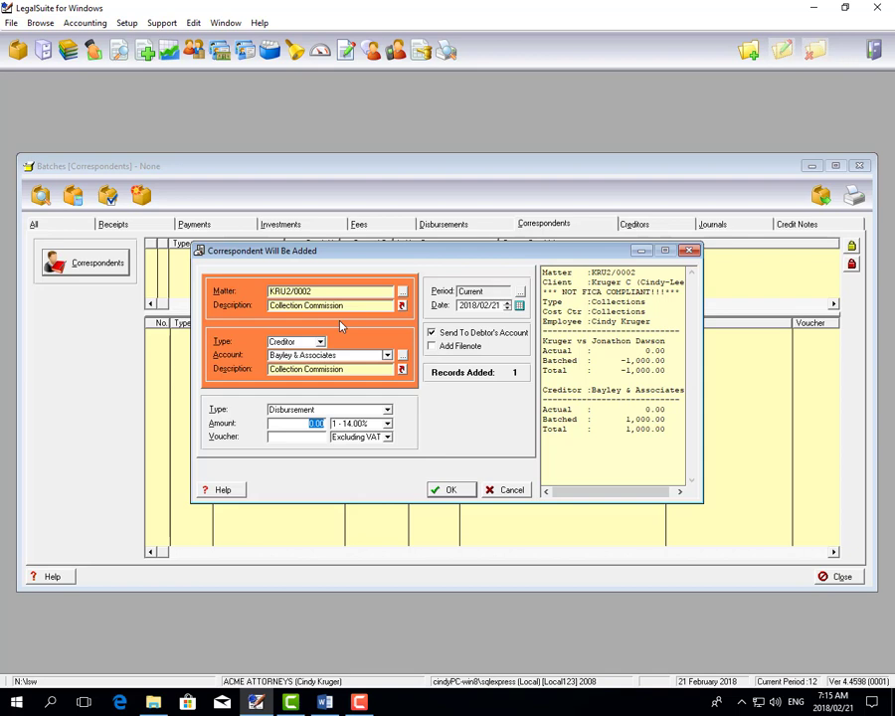
type("114")
key("Tab")
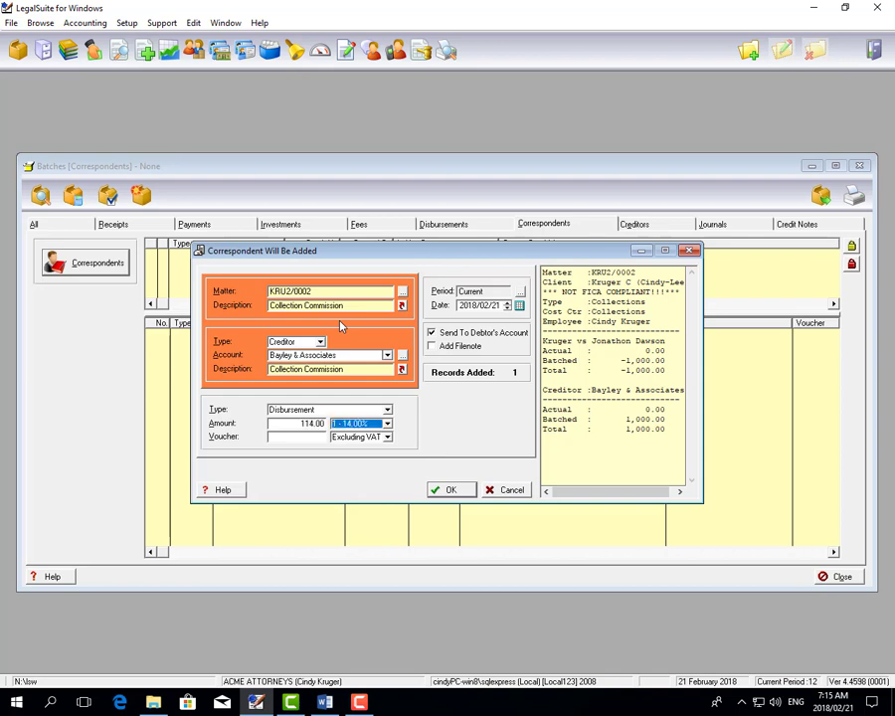
key("Tab")
key("alt+Down")
key("Up")
key("Tab")
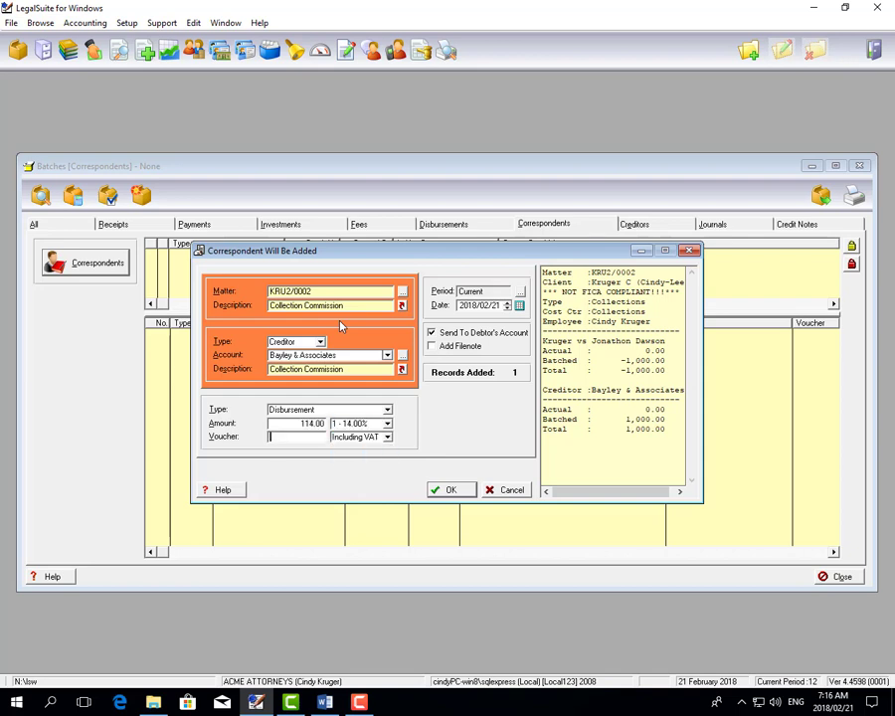
key("Return")
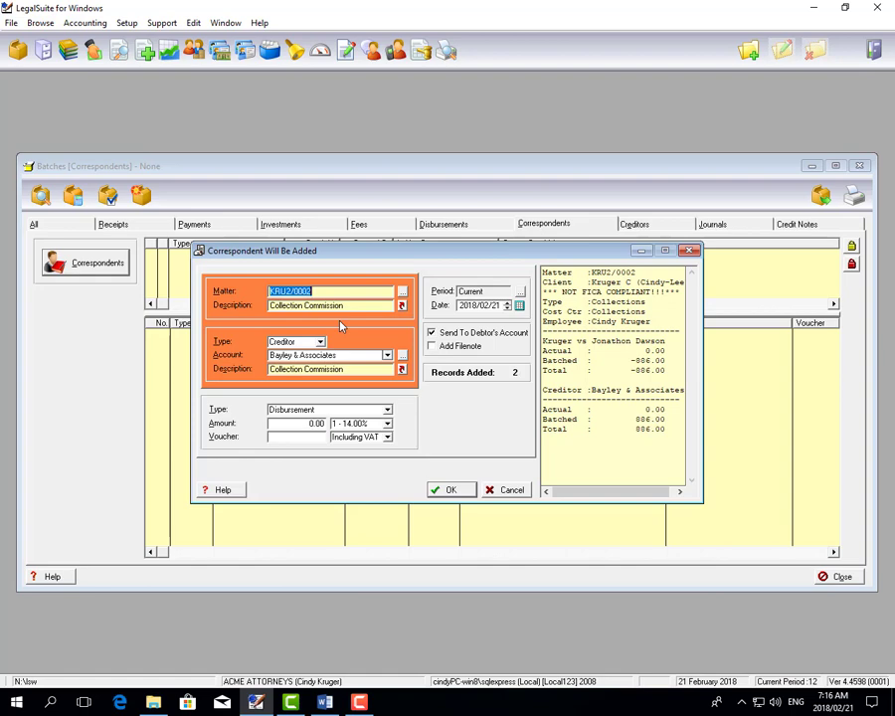
Step: Check the invoice in Word for the next item, and set both the matter and creditor descriptions to Allowance on Collection Commision
left_click(325, 703)
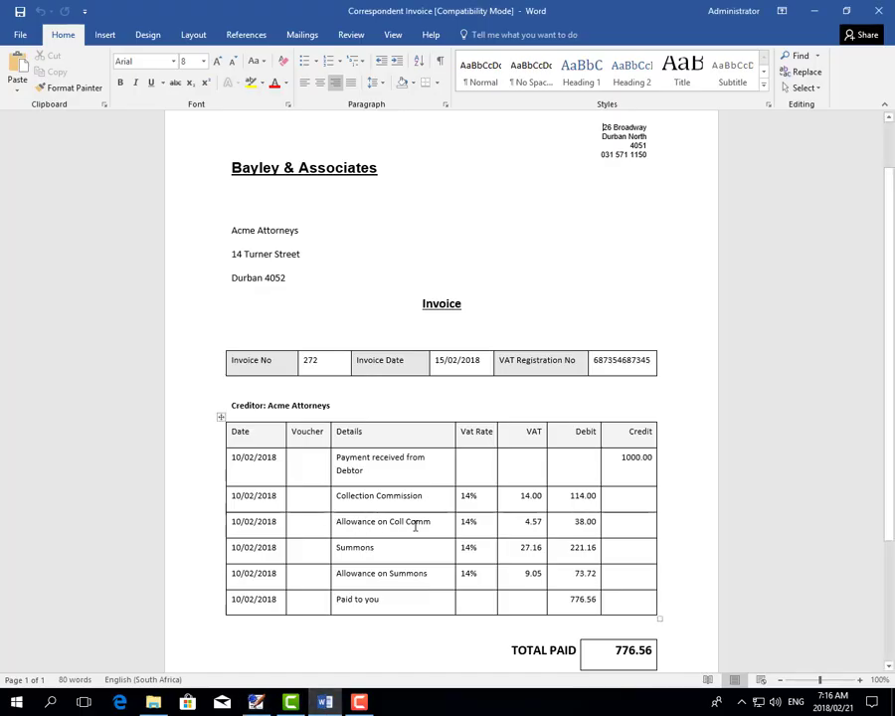
key("alt+Tab")
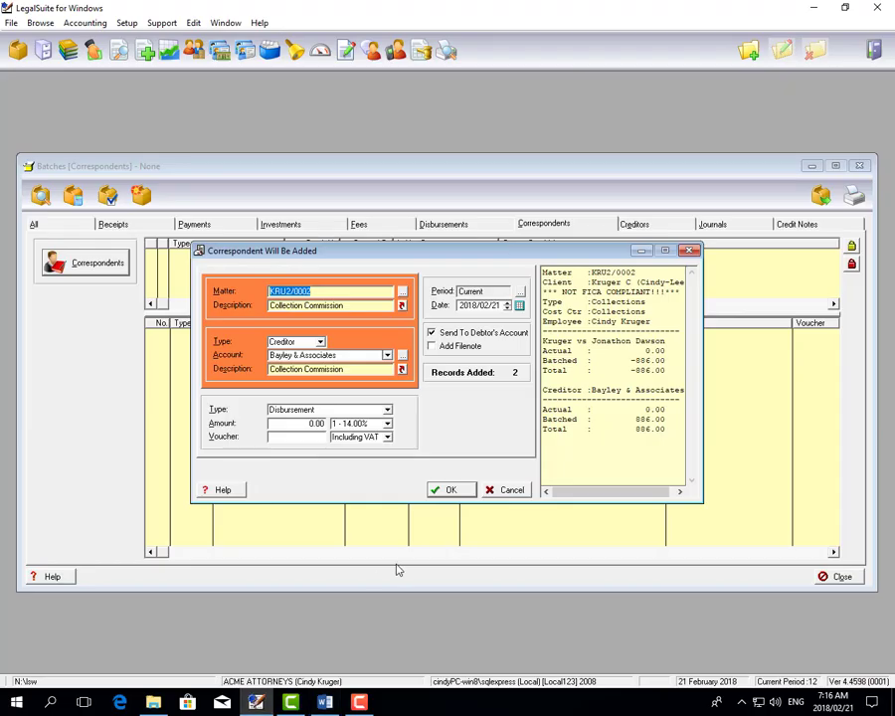
key("Tab")
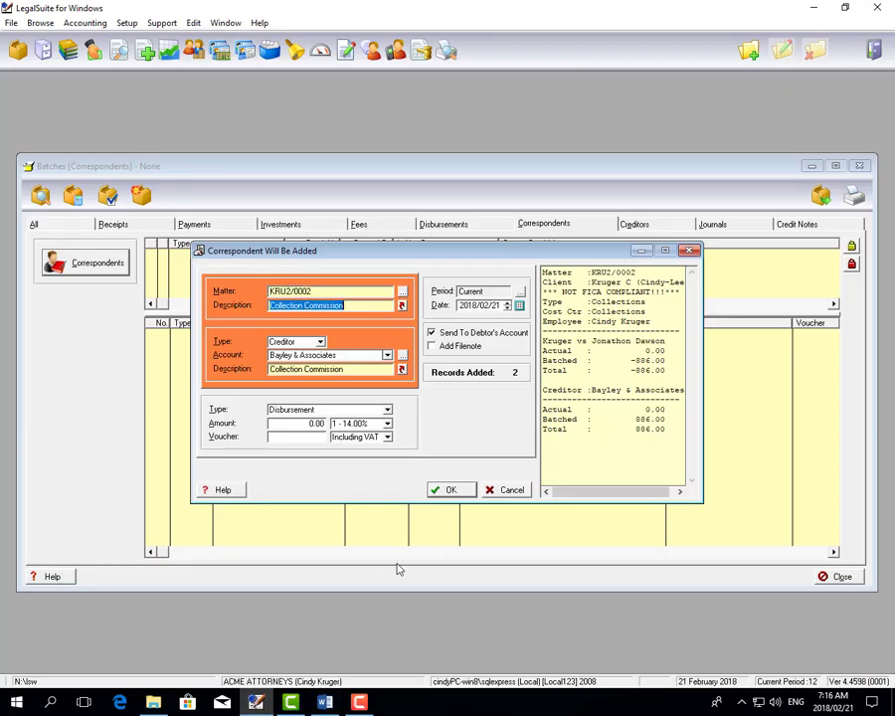
type("Allowa")
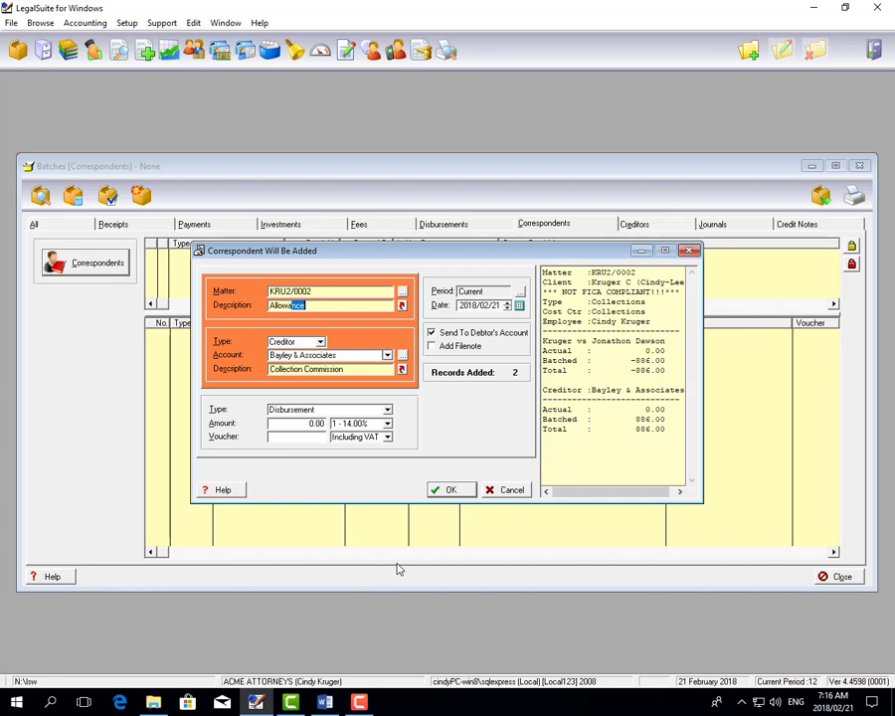
type("nce on Collection Commision")
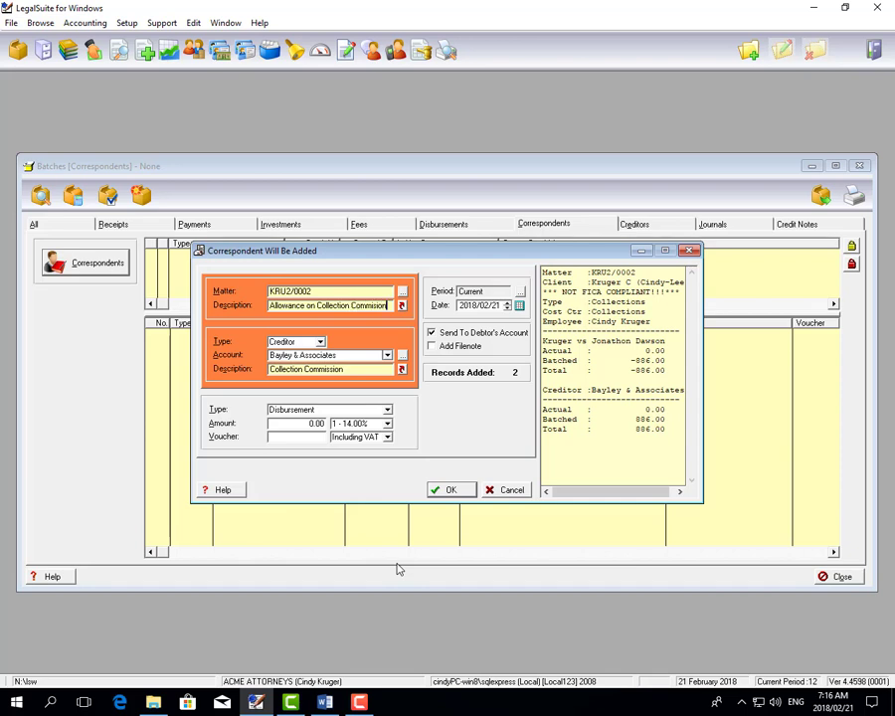
key("Tab")
key("Tab")
key("Tab")
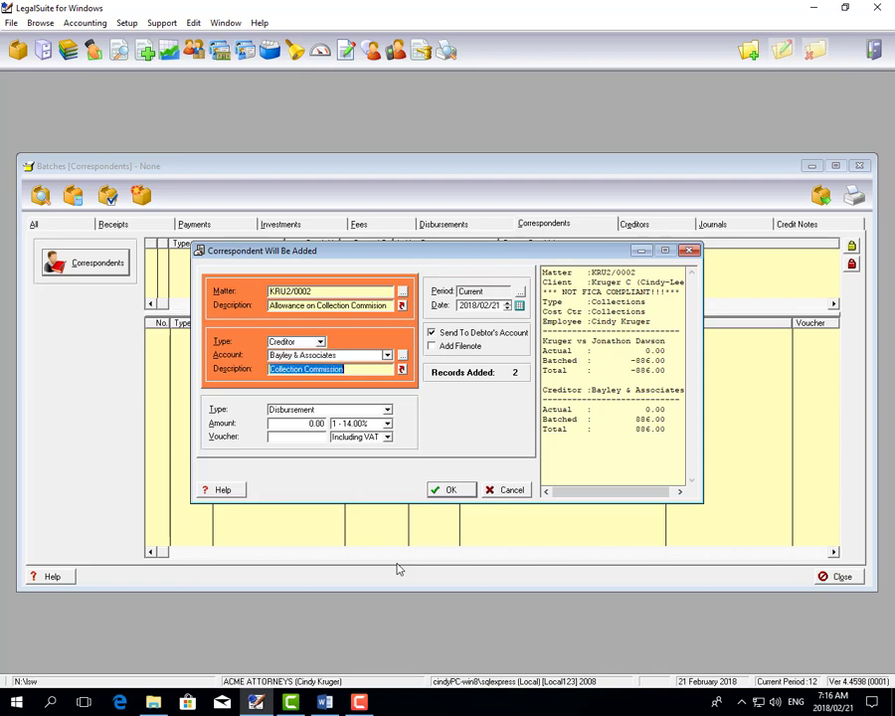
key("F5")
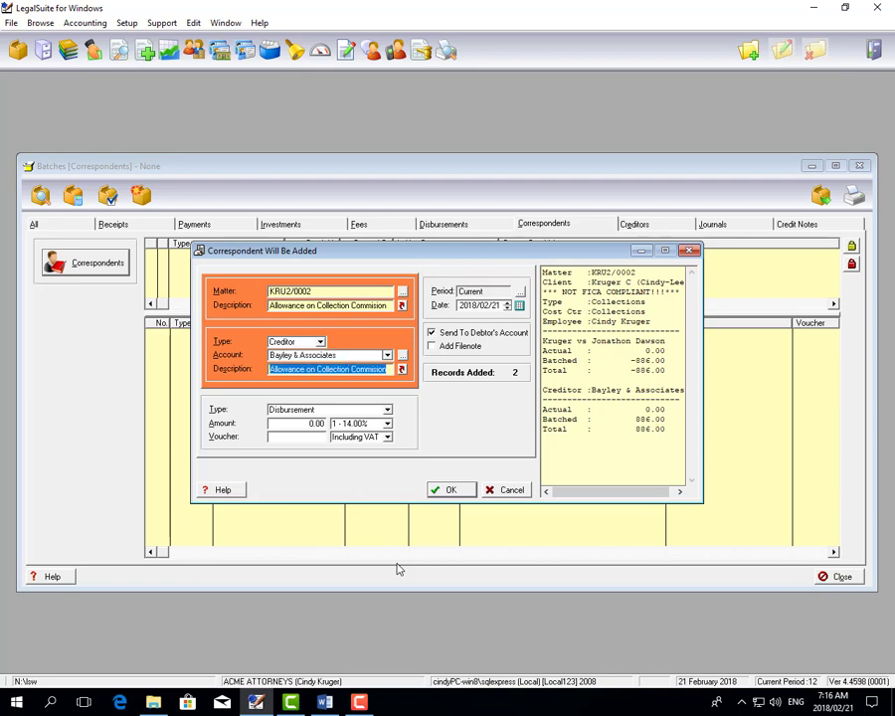
Step: Make the entry an Agents Allowance of 38.00 Including VAT, and add the record
key("Tab")
key("alt+Down")
key("Down")
key("Tab")
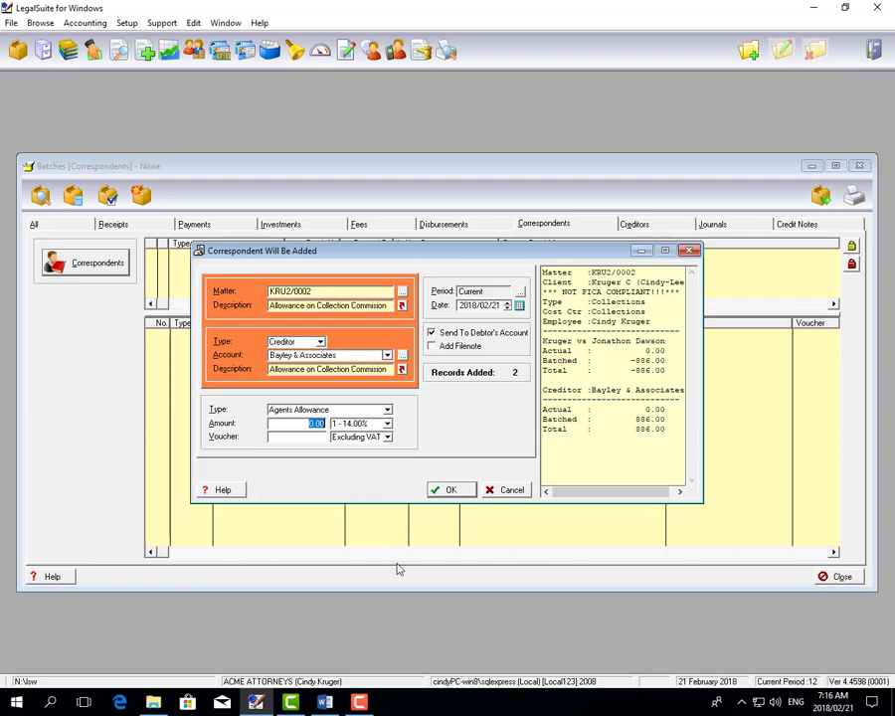
type("38")
key("Tab")
key("Tab")
key("alt+Down")
key("Up")
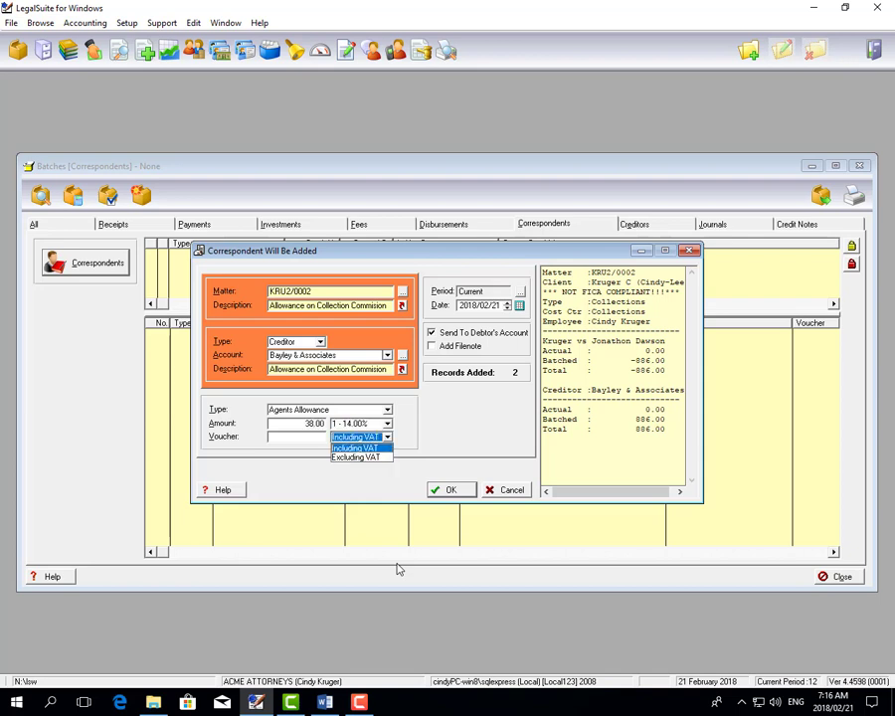
key("Tab")
key("Return")
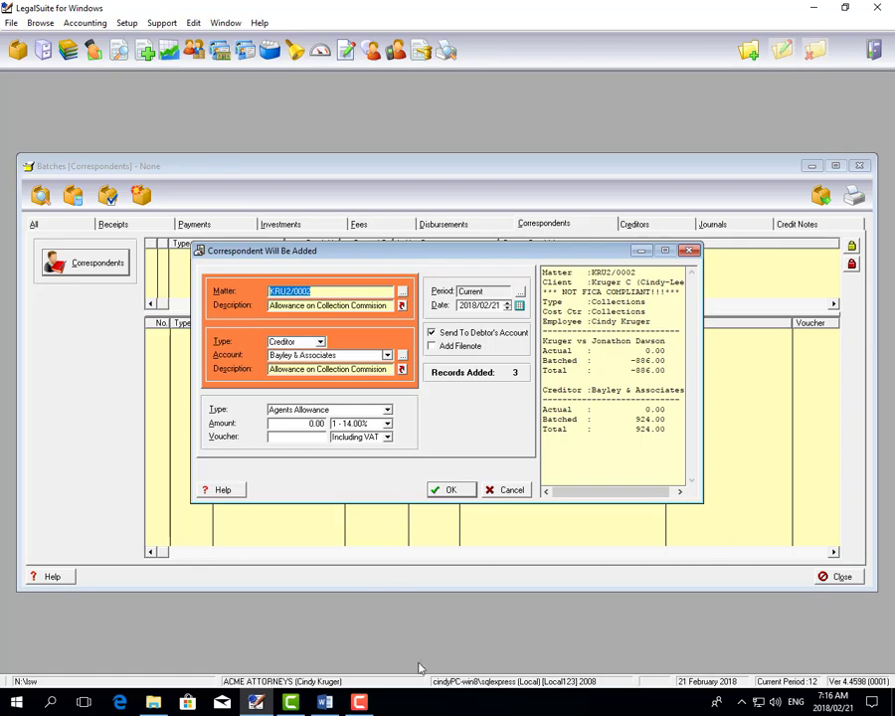
Step: Check the invoice in Word for the next item, and set both the matter and creditor descriptions to Summons
left_click(326, 705)
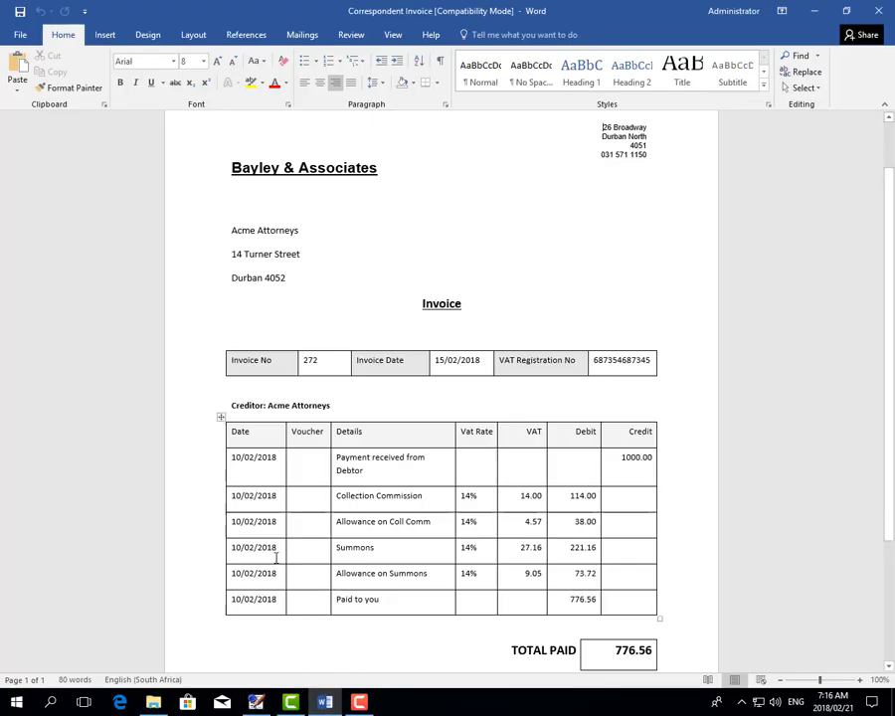
left_click(257, 704)
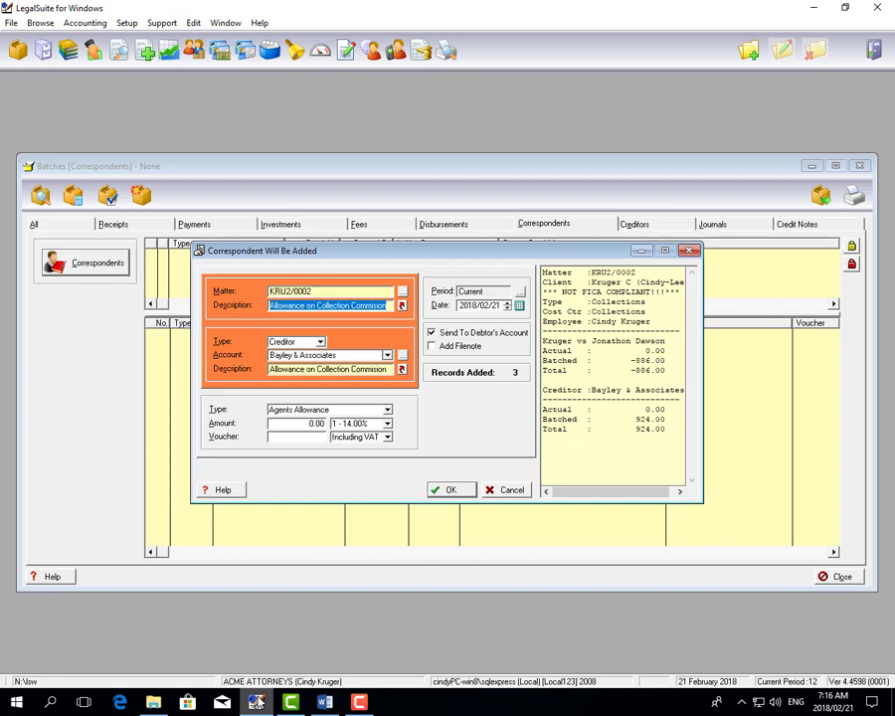
type("Summons")
key("Tab")
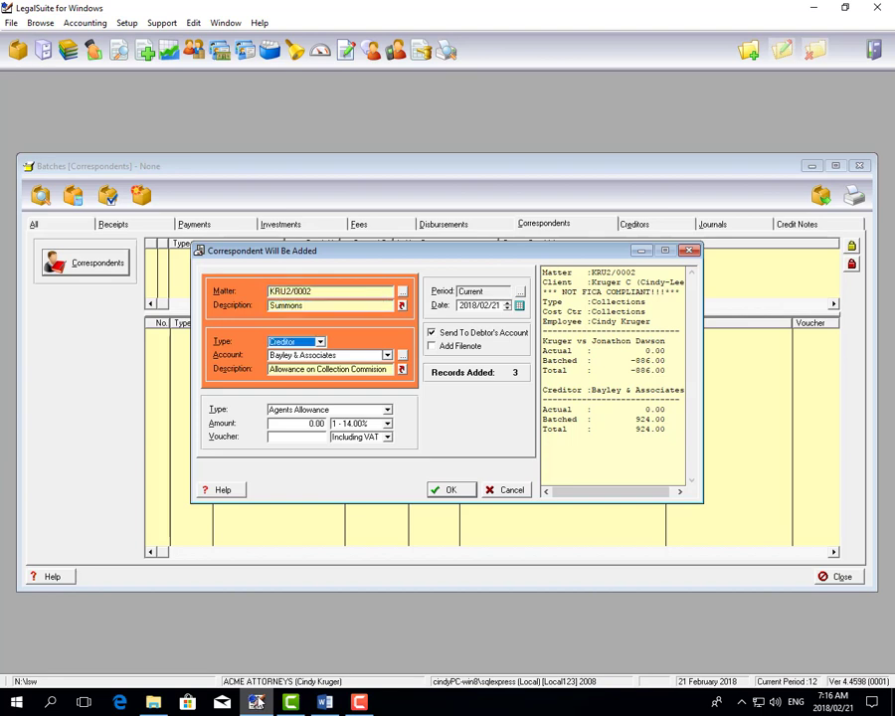
key("Tab")
key("Tab")
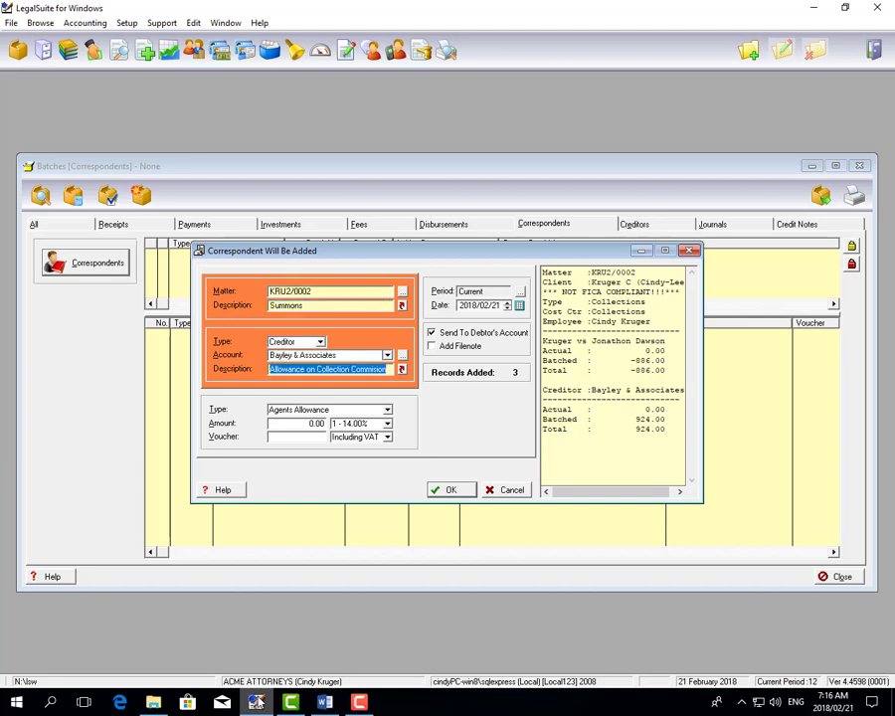
type("Summons")
key("Tab")
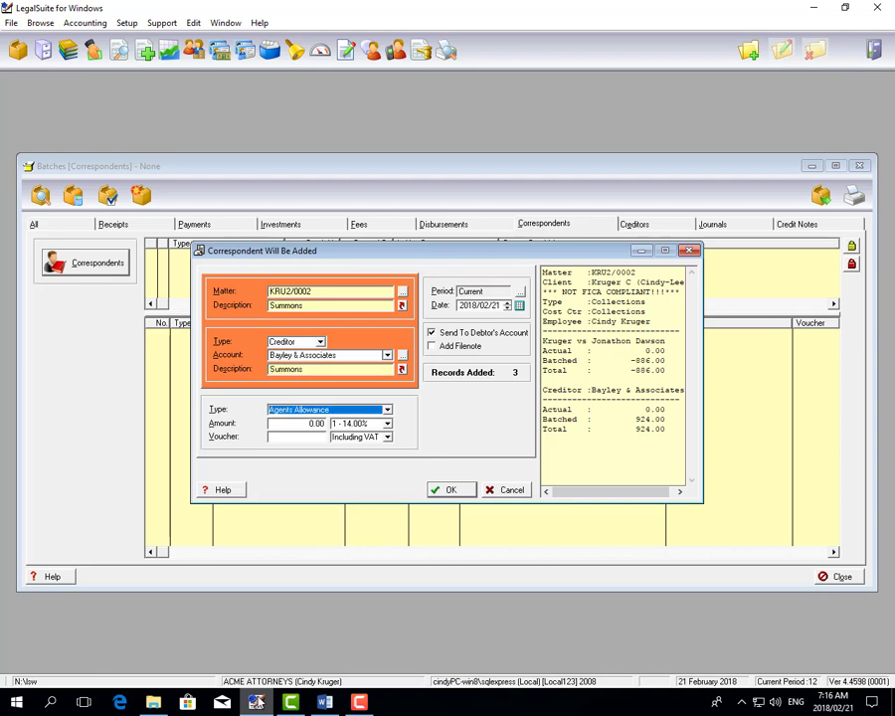
Step: Make the entry a Disbursement of 221.16 Including VAT, and add the record
key("alt+Down")
key("Up")
key("Tab")
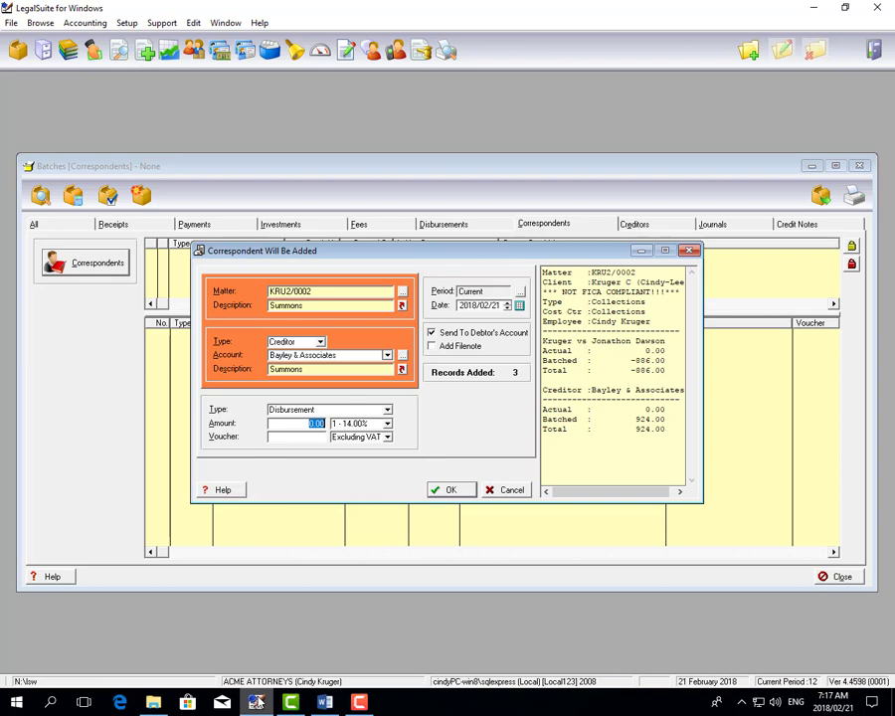
type("221.16")
key("Tab")
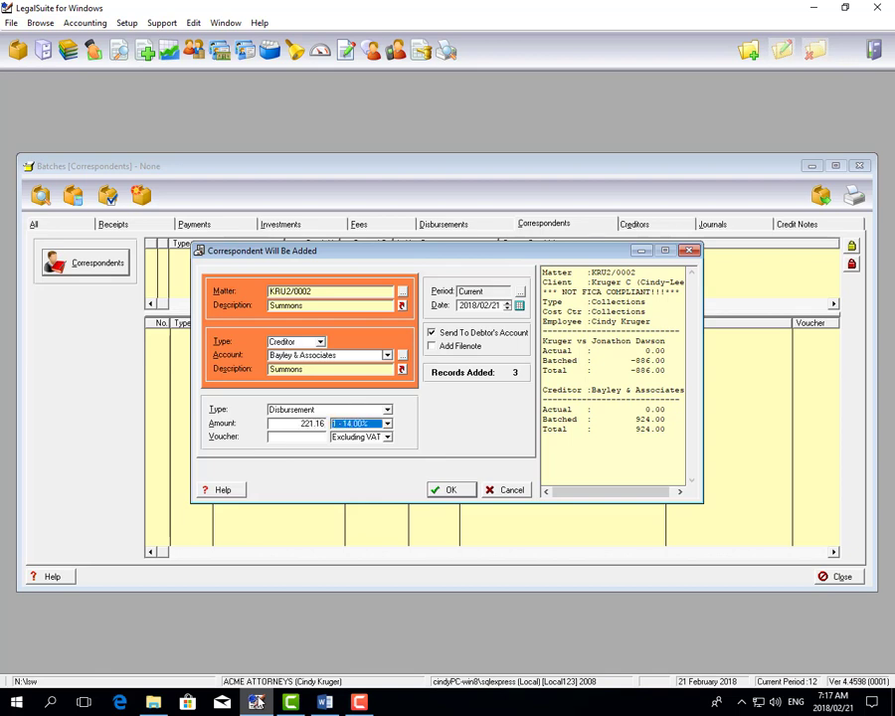
key("Tab")
key("alt+Down")
key("Up")
key("Return")
key("Return")
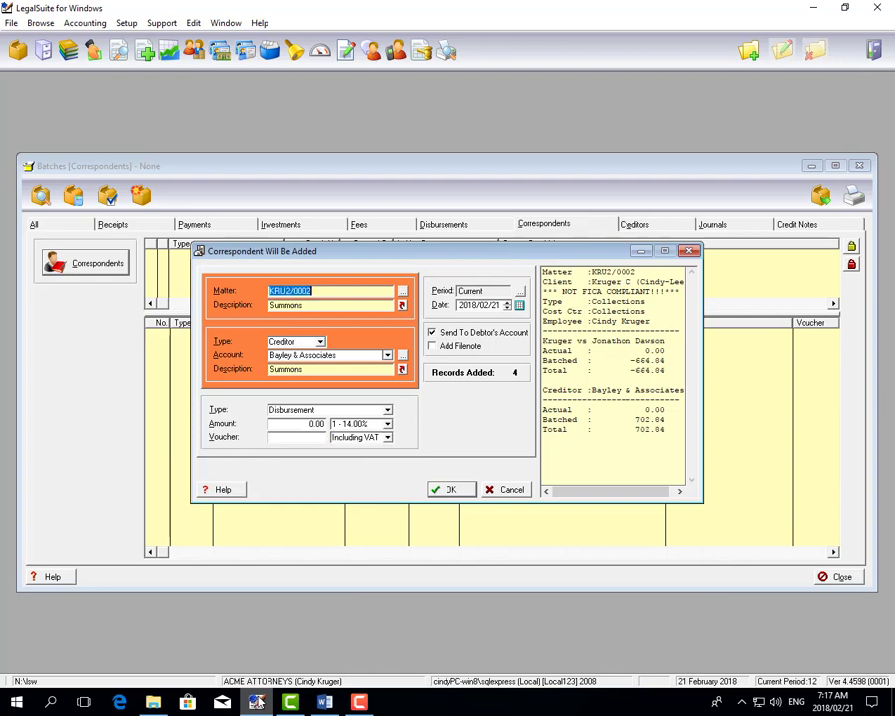
Step: Check the invoice in Word for the allowance item, and set both the matter and creditor descriptions to Agents Allownace on Summons
left_click(324, 703)
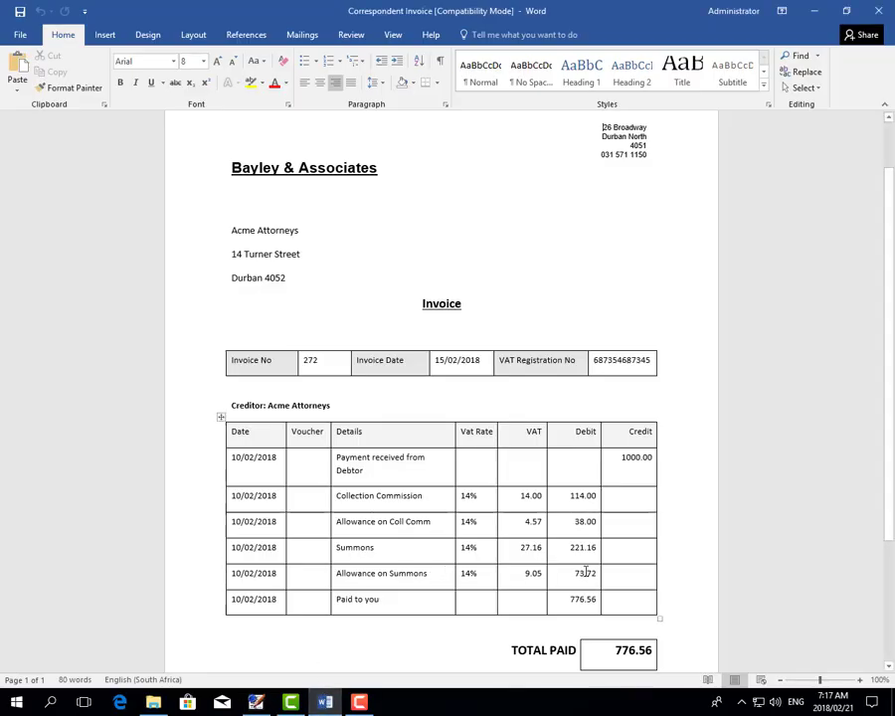
left_click(257, 702)
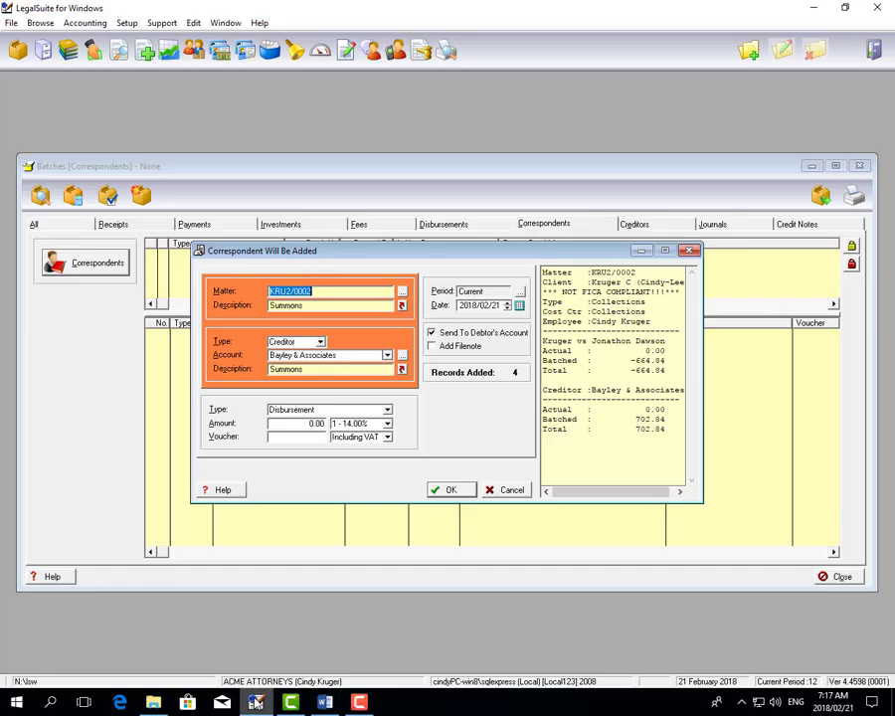
key("Tab")
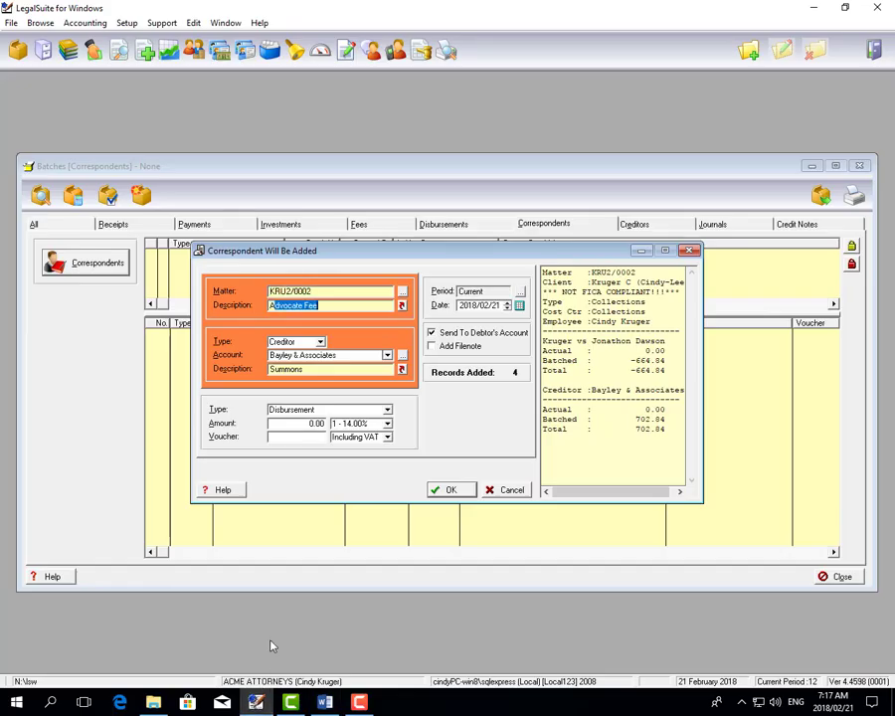
type("Agents Allownace on Summons")
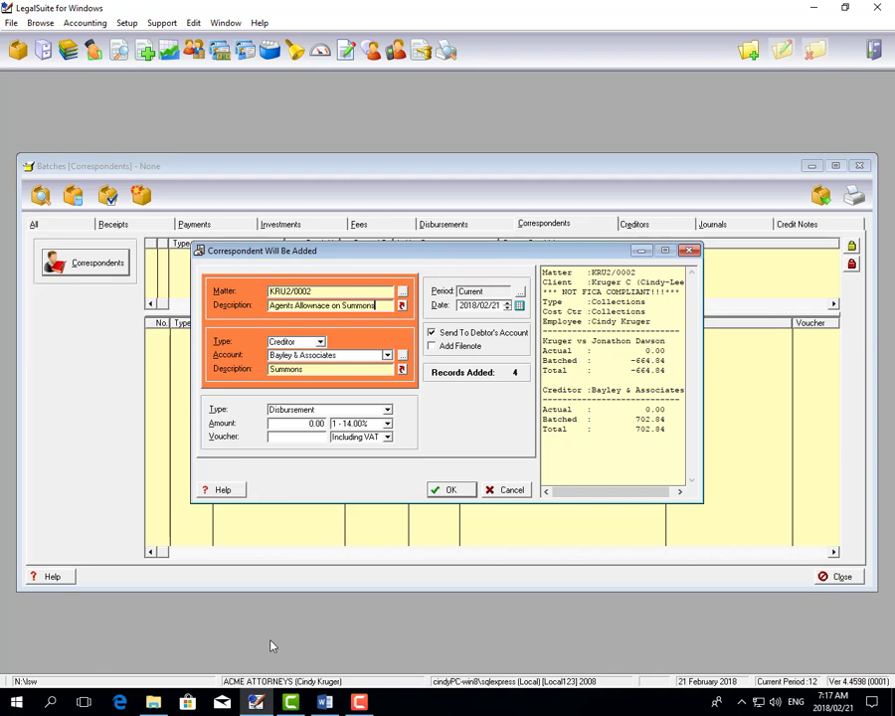
key("Tab")
key("Tab")
key("Tab")
key("Tab")
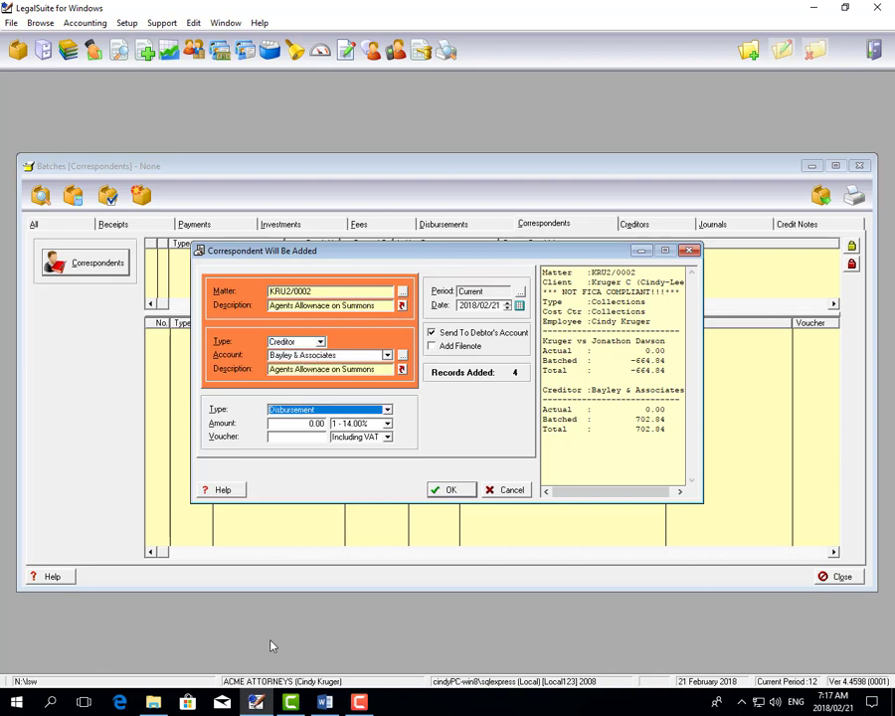
Step: Make the entry an Agents Allowance of 73.72 Including VAT, add the record and close the correspondent entry form
key("alt+Down")
key("Down")
key("Tab")
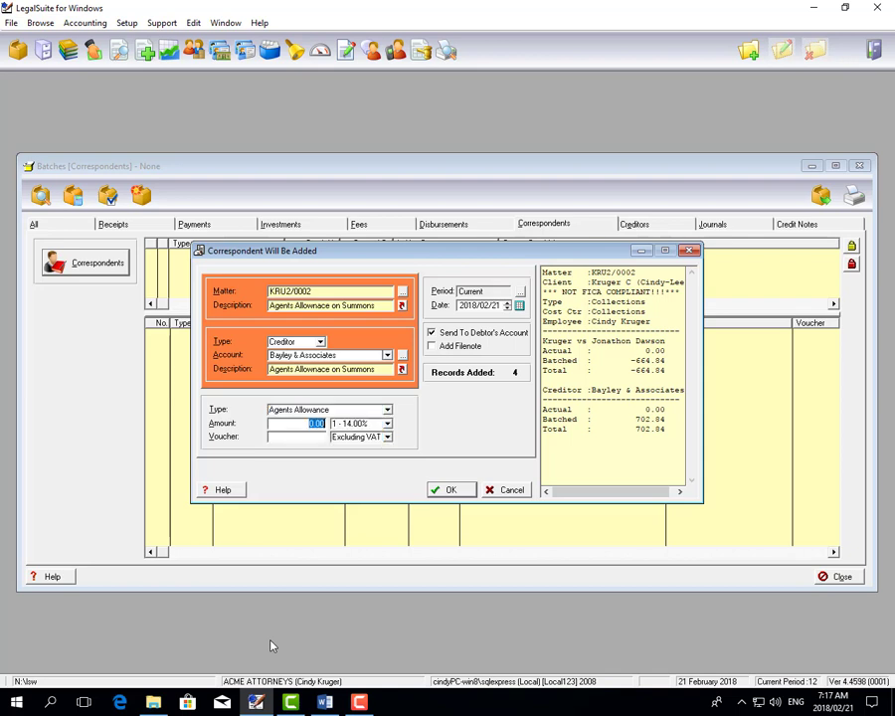
type("73.72")
key("Tab")
key("Tab")
key("alt+Down")
key("Down")
key("Tab")
left_click(450, 490)
left_click(508, 490)
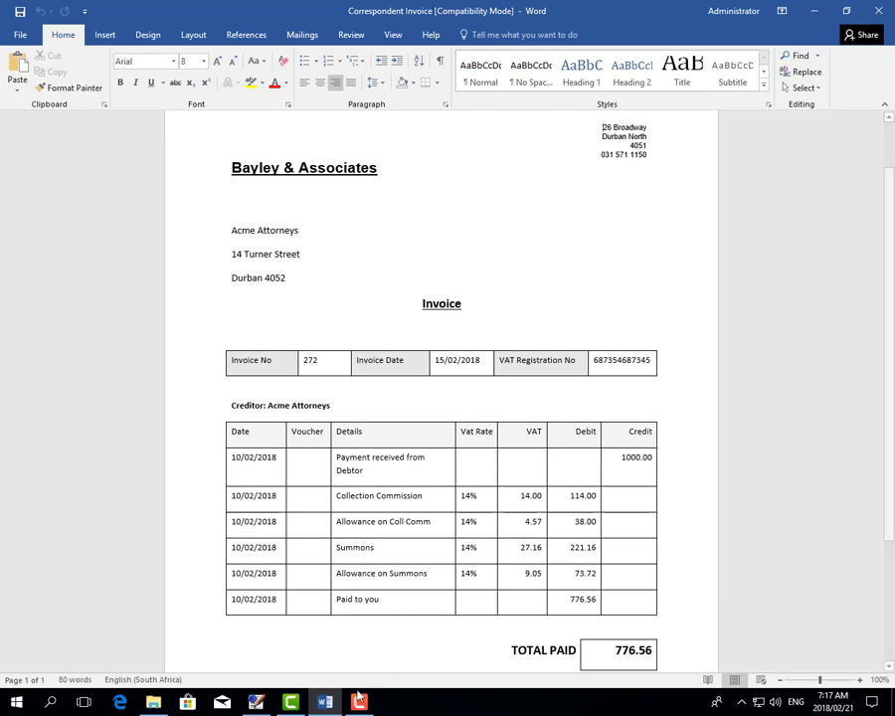
Step: Return from the Word invoice to LegalSuite and post the correspondent batch
left_click(256, 702)
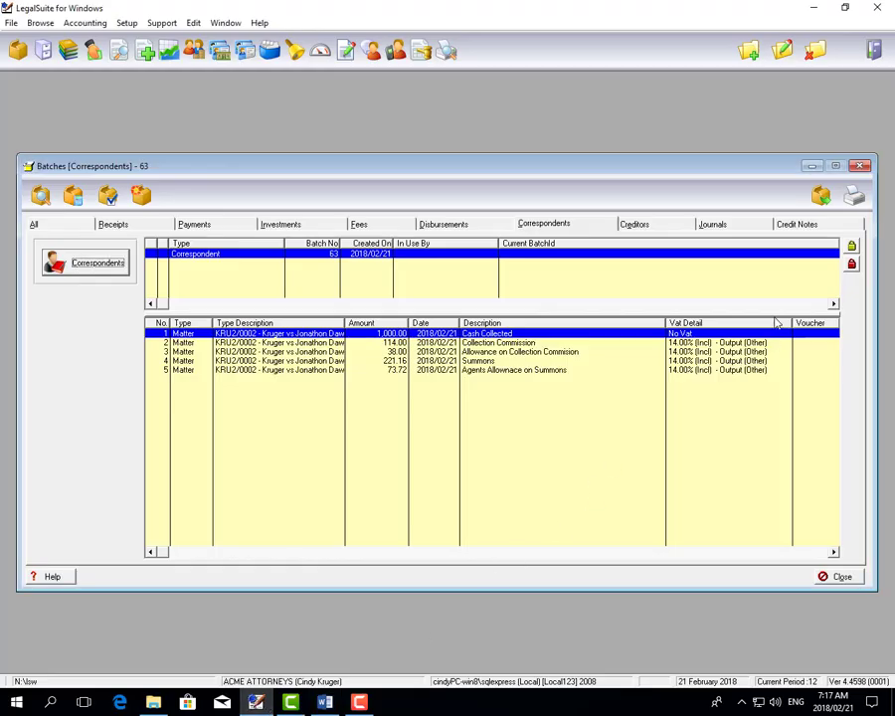
left_click(821, 196)
left_click(456, 420)
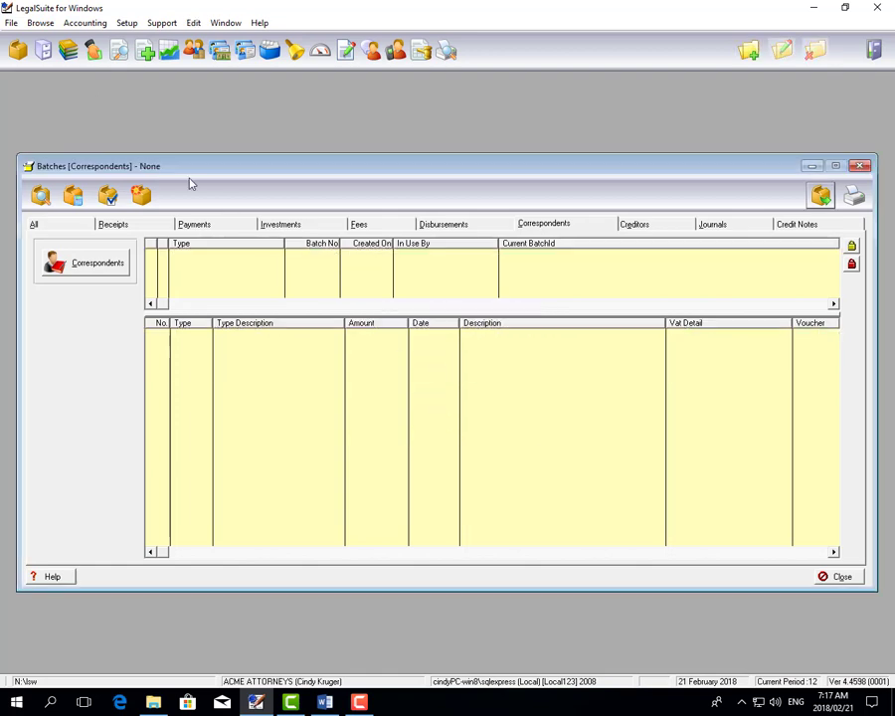
Step: Check the balance of Bayley & Associates in the Creditors Ledger, and close the ledger
left_click(93, 50)
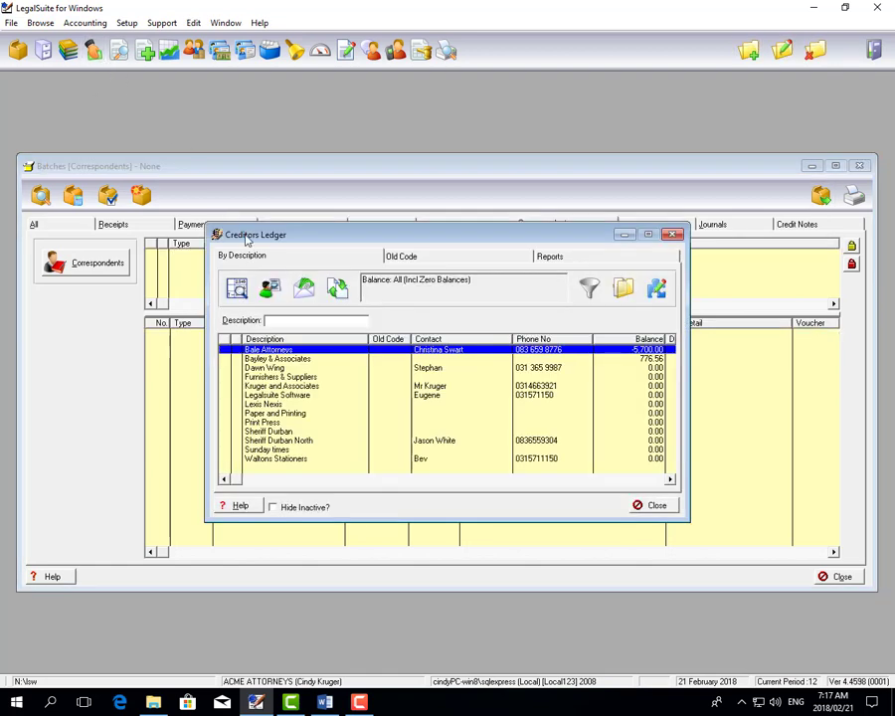
left_click(253, 358)
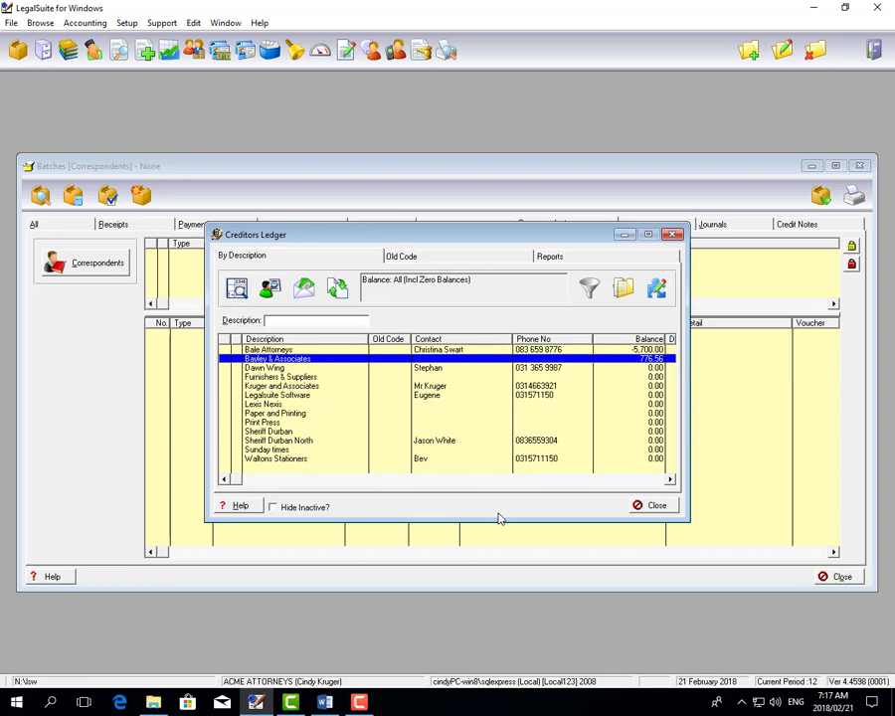
left_click(649, 507)
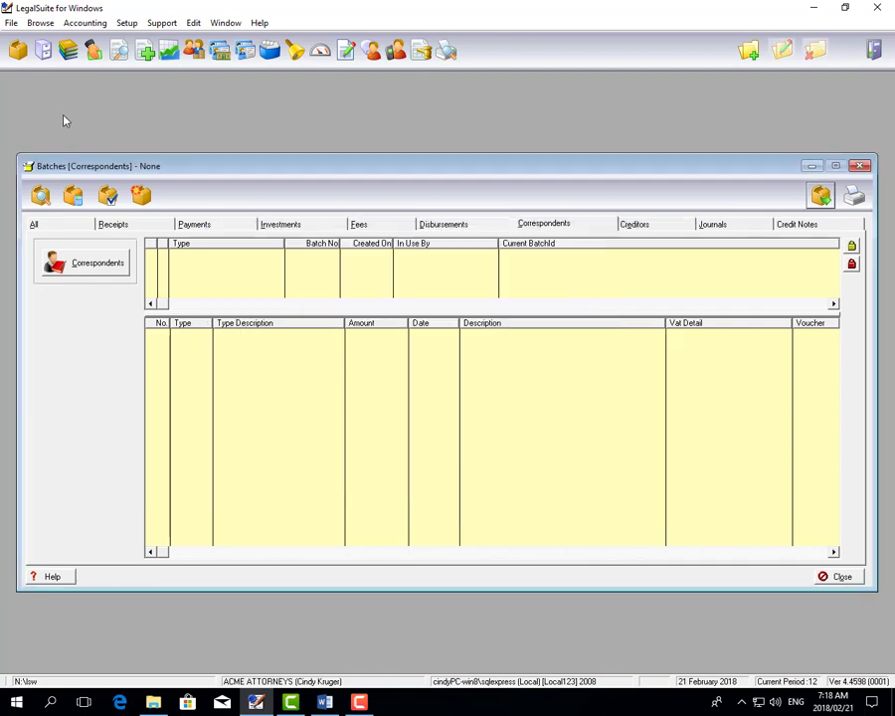
Step: Review the transactions posted to matter KRU2/0002, and close the matter transactions
left_click(42, 50)
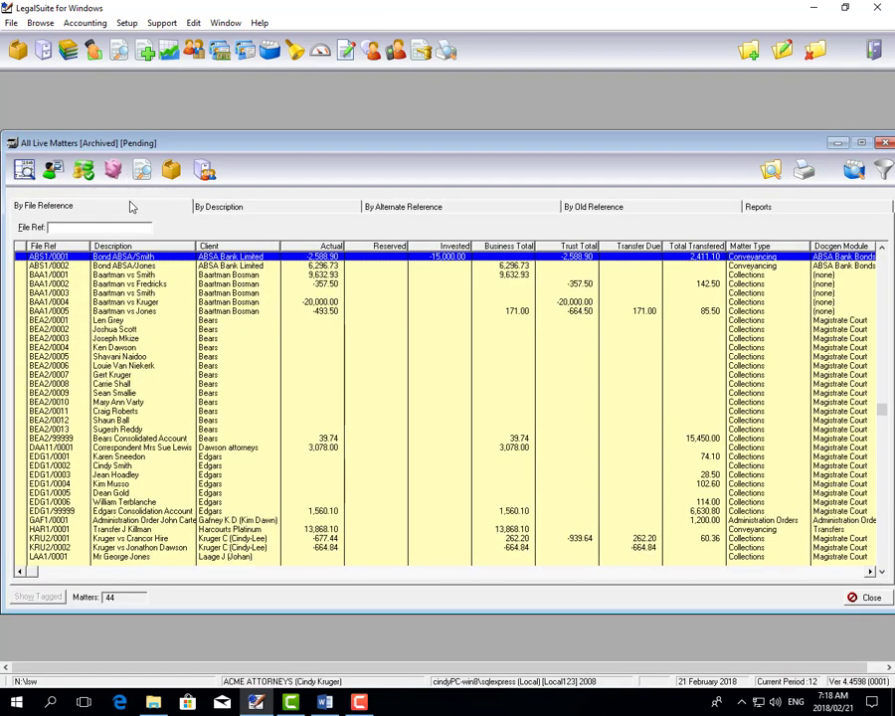
left_click(64, 548)
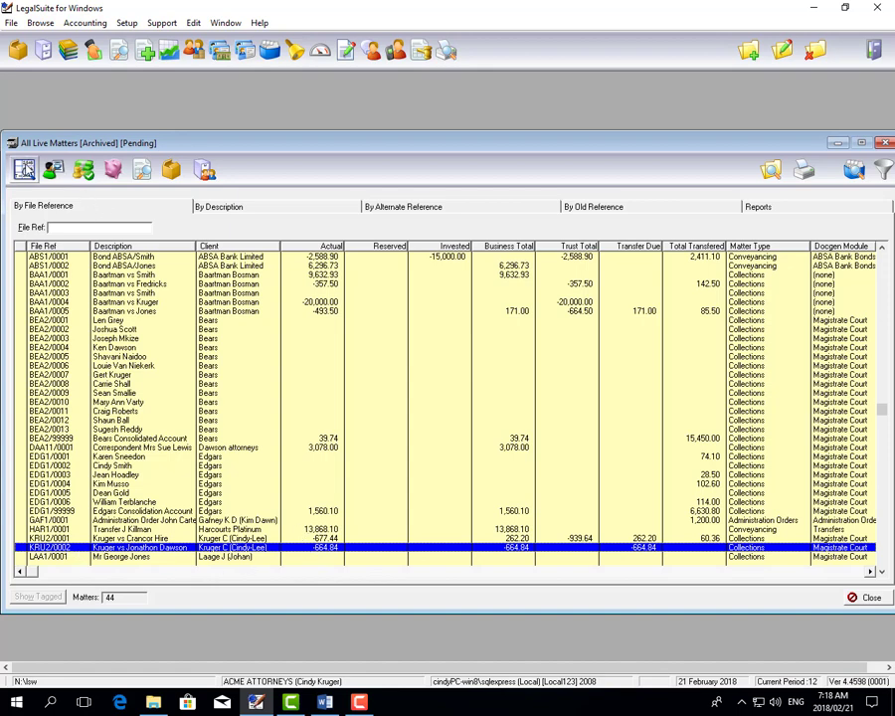
double_click(306, 544)
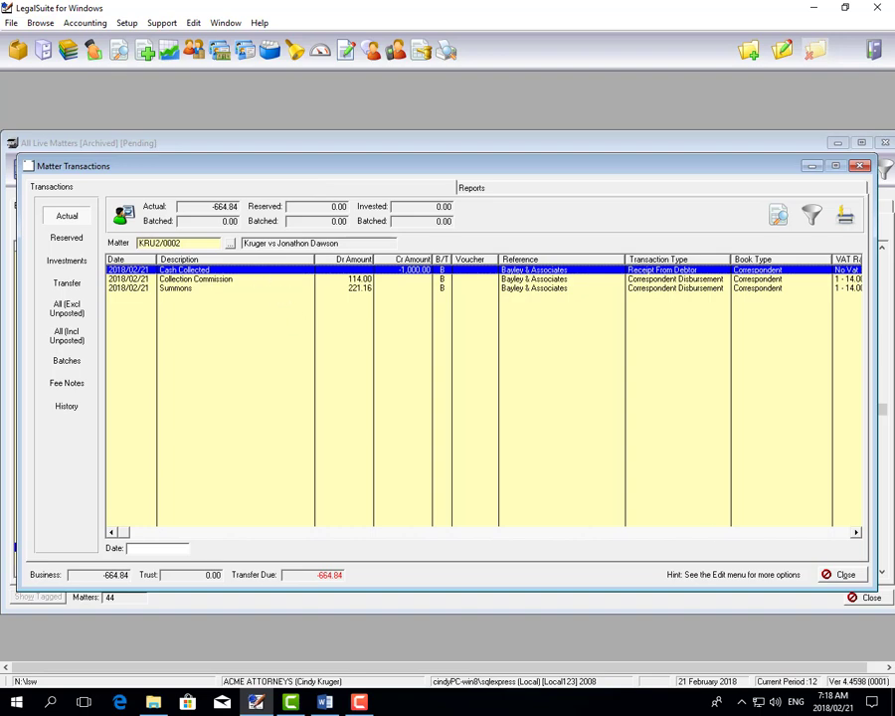
left_click(847, 577)
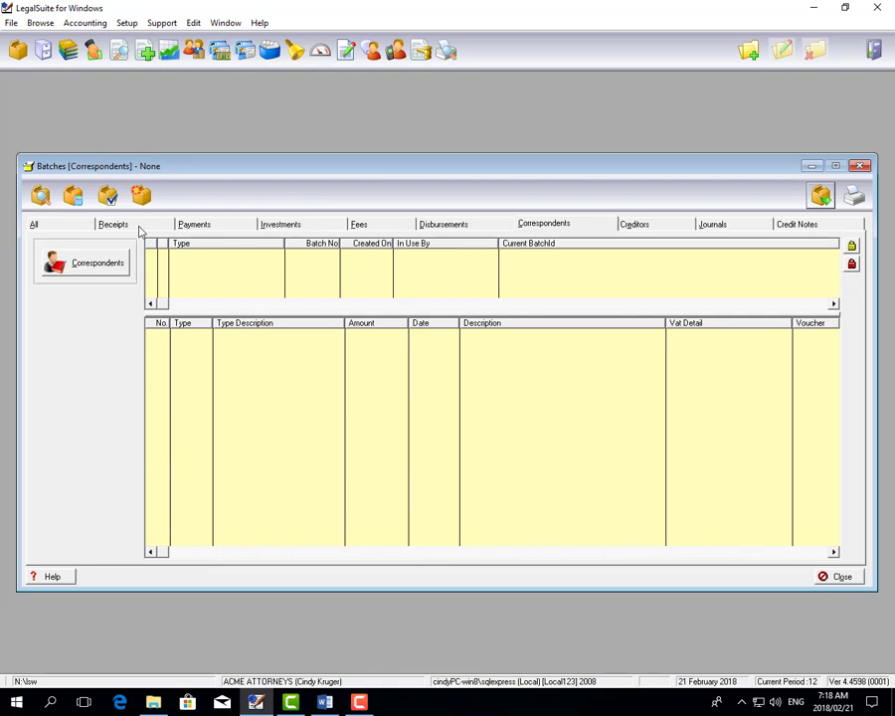
Step: Start a new trust receipt of type Creditor for the account Bayley & Associates
left_click(139, 229)
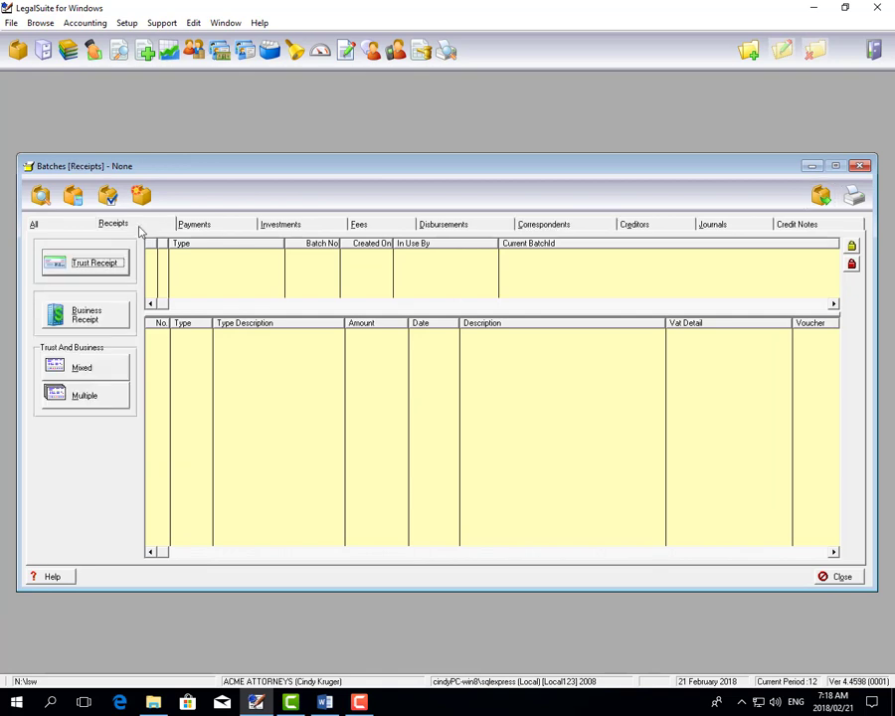
left_click(115, 265)
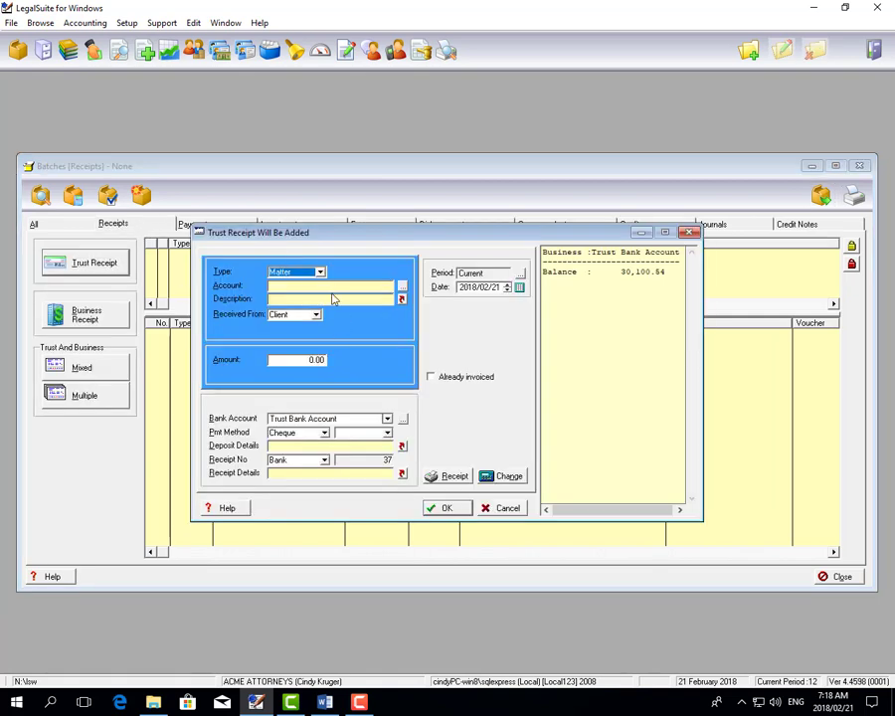
left_click(320, 272)
left_click(314, 291)
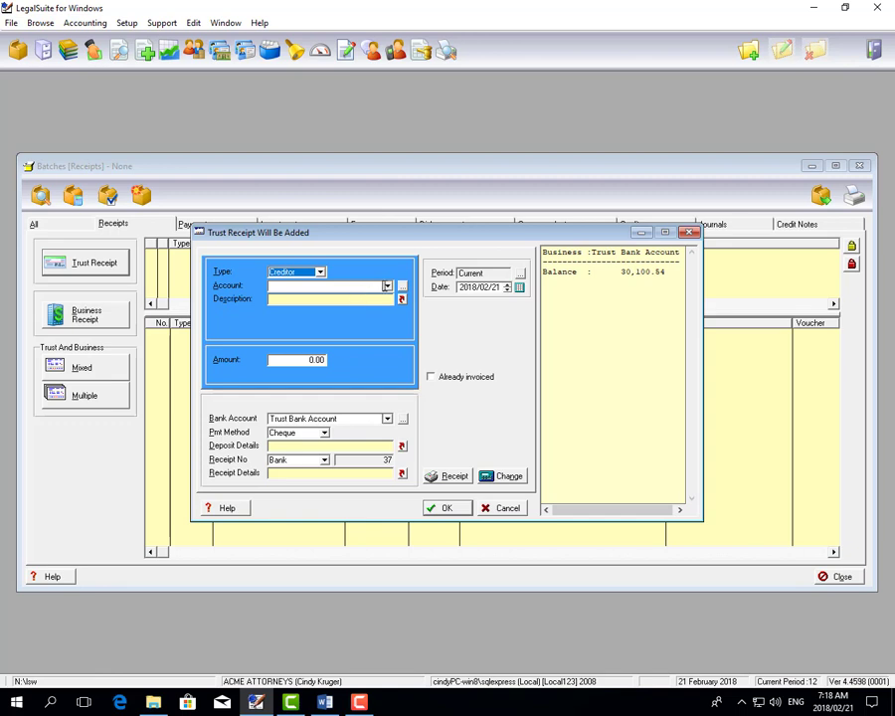
left_click(389, 287)
left_click(304, 301)
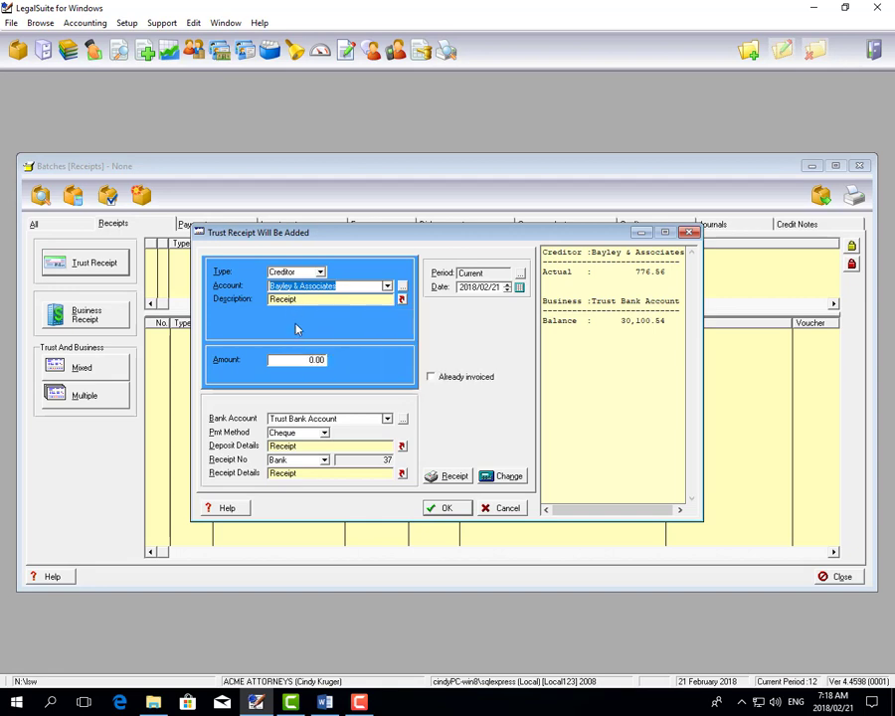
Step: Set the trust receipt amount to 776.56 and the payment method to Direct Deposit
left_click(304, 364)
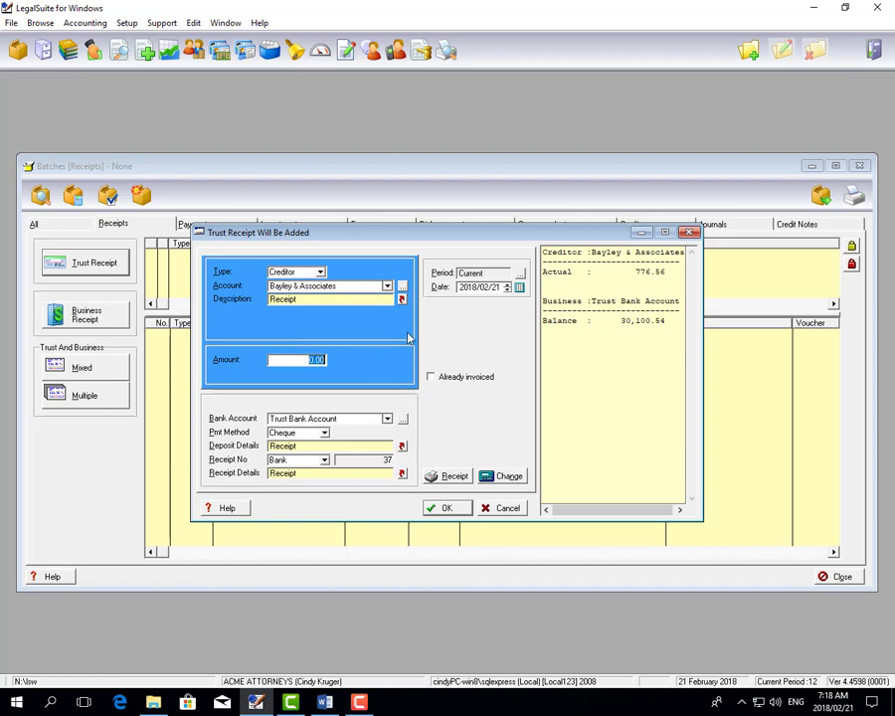
type("776.56")
key("Tab")
key("Tab")
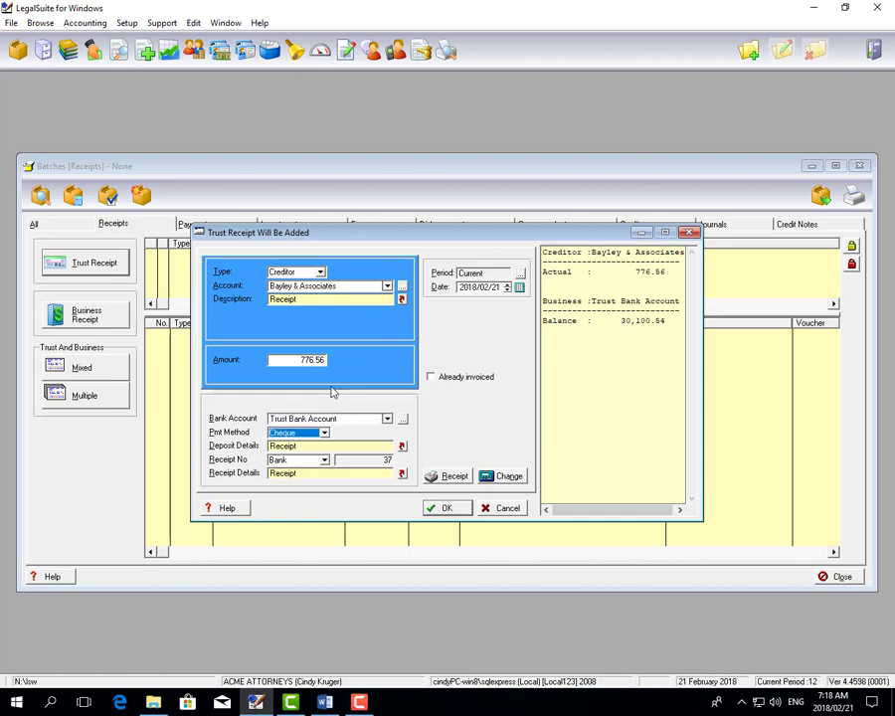
left_click(325, 432)
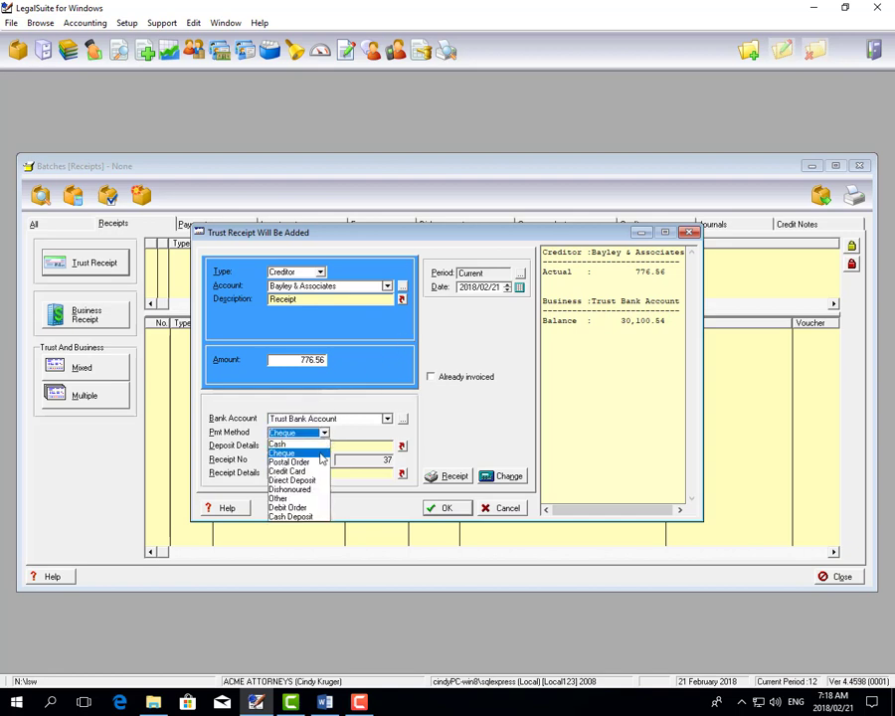
left_click(298, 481)
left_click(293, 446)
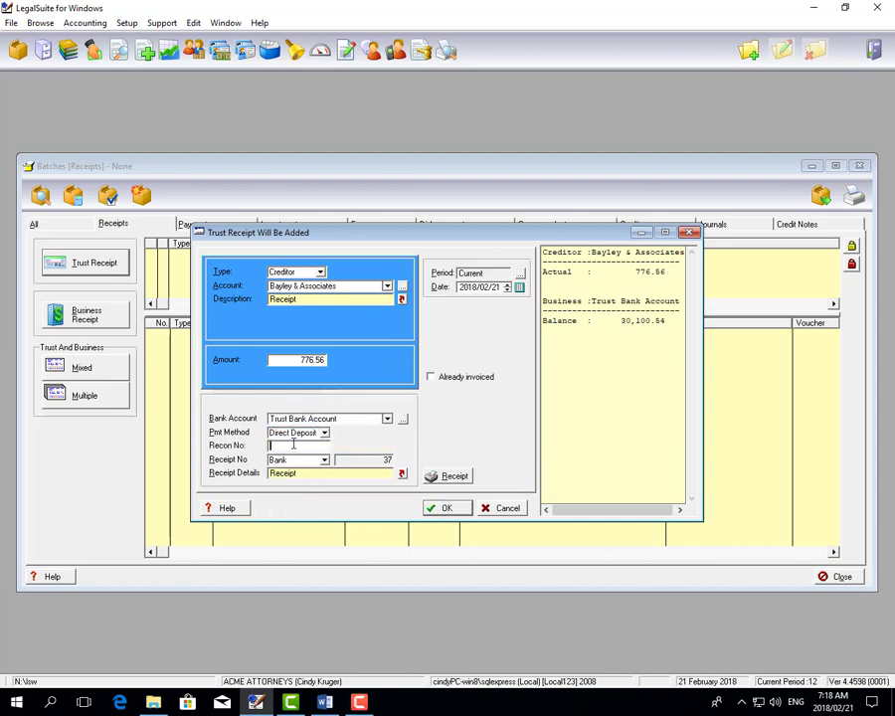
Step: Save the trust receipt, close the blank receipt form and post the receipt batch without printing it
left_click(447, 509)
left_click(507, 510)
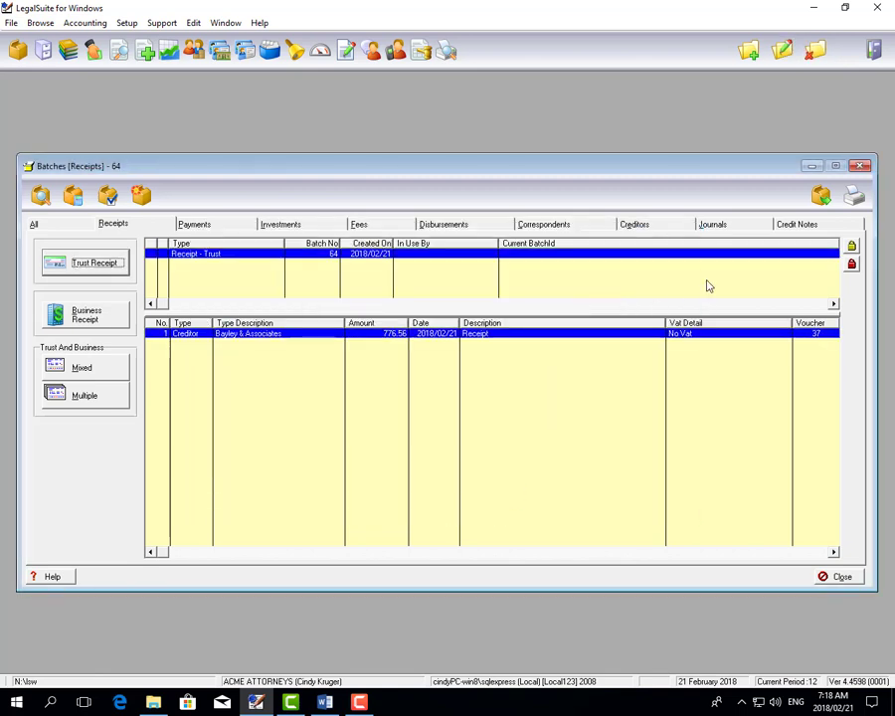
left_click(822, 196)
left_click(434, 416)
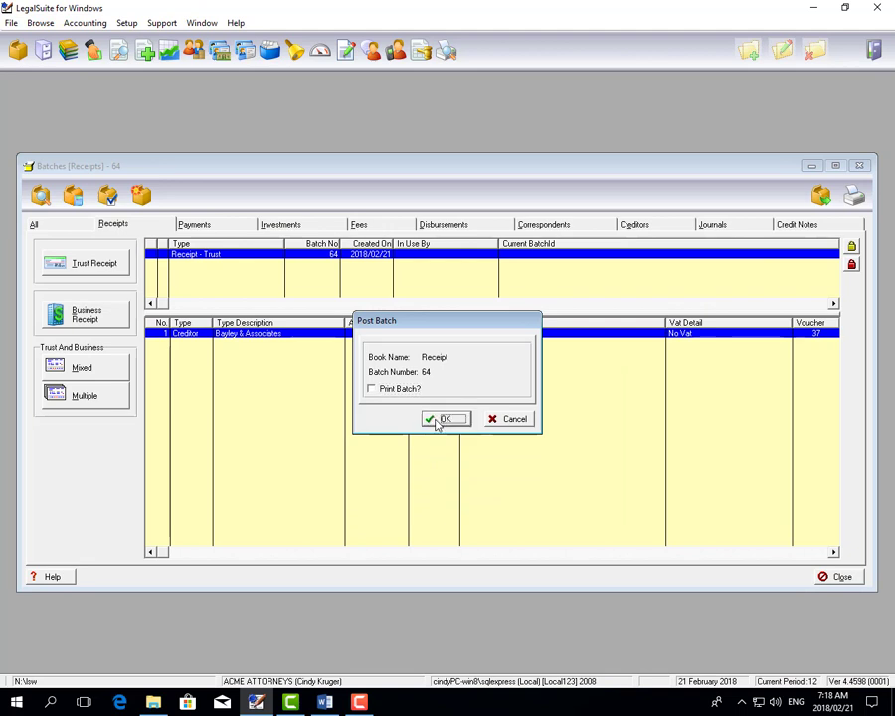
Step: Check the balance of Bayley & Associates in the Creditors Ledger, and look up the totals of matter KRU2/0002 in the matter list
left_click(93, 51)
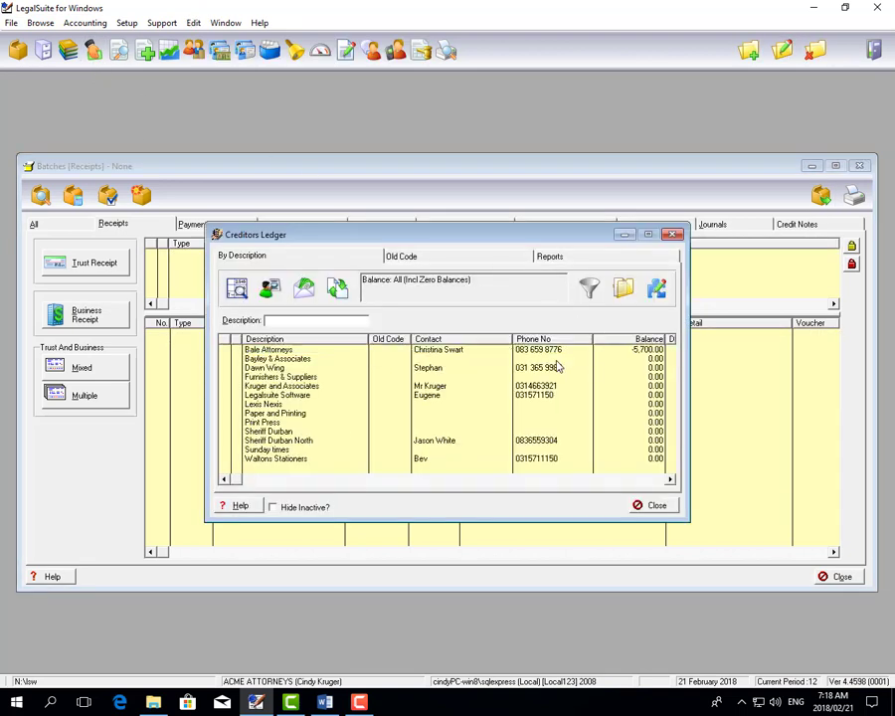
key("Down")
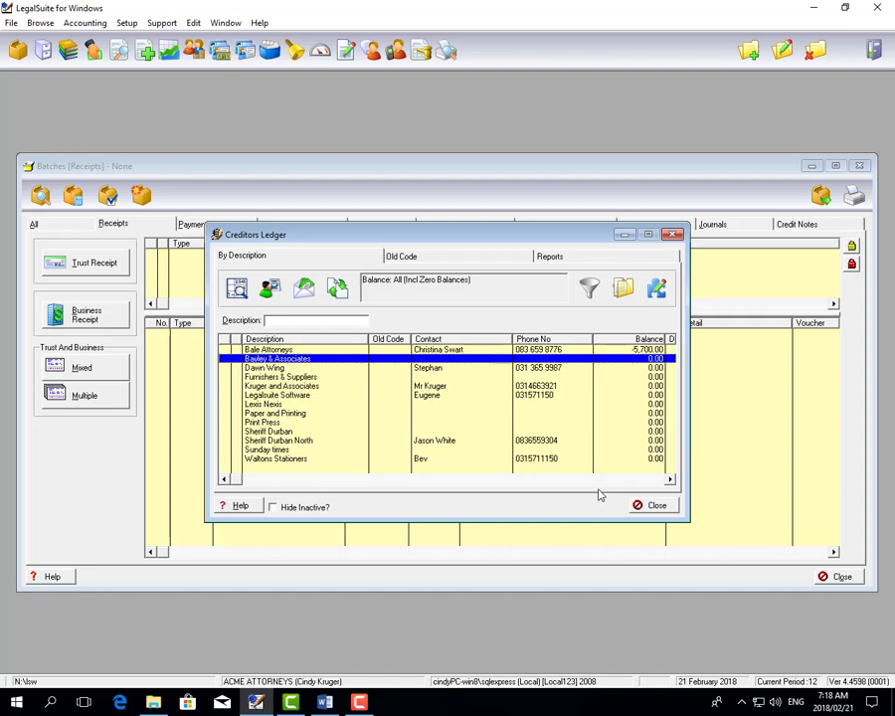
left_click(652, 506)
left_click(45, 52)
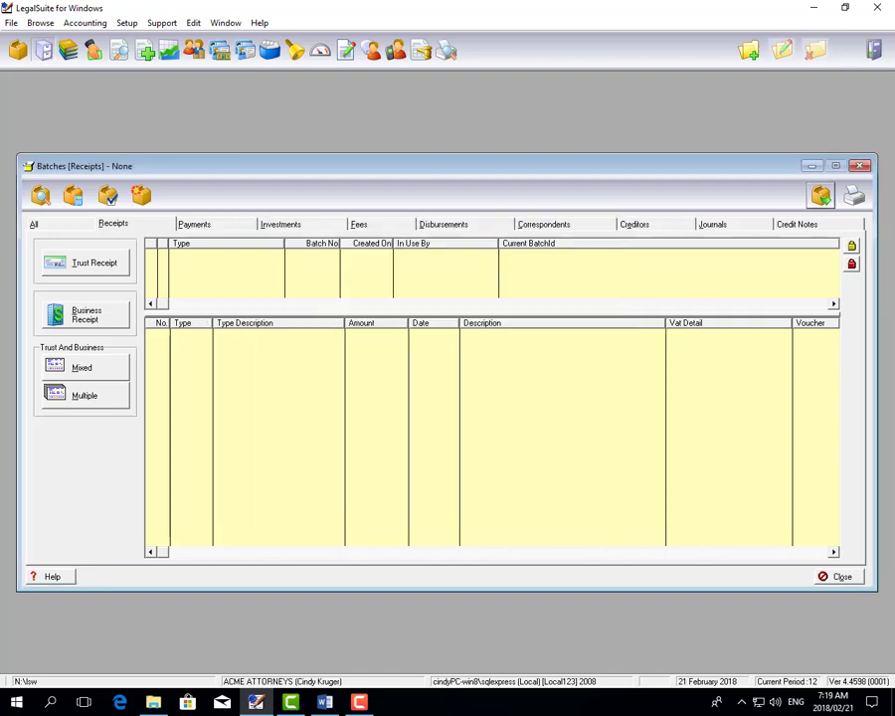
left_click(290, 549)
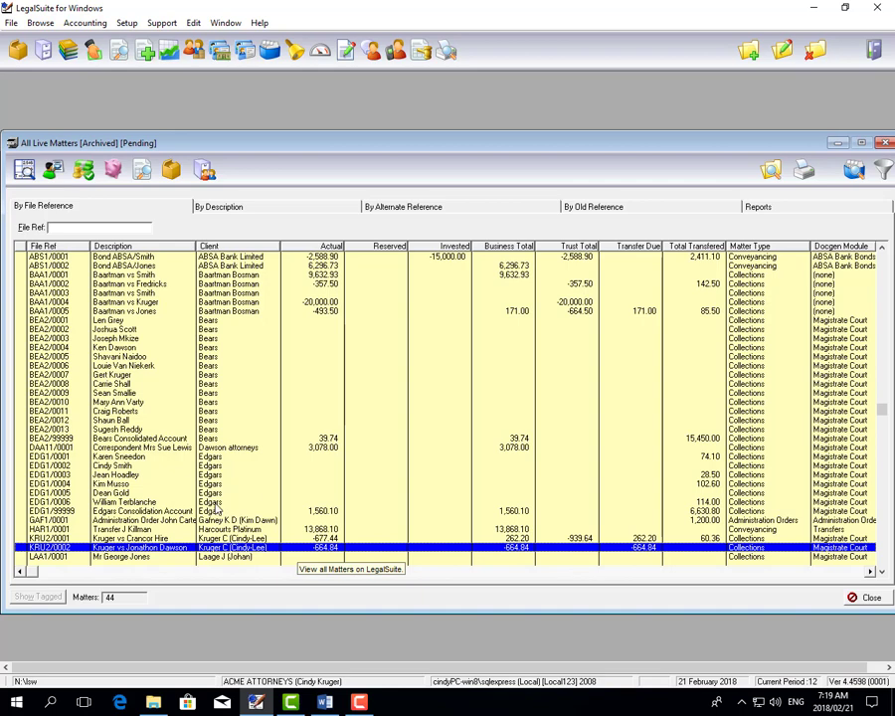
Step: Return to the batches and generate a Trust/Business Transfer for all matters and creditors
left_click(17, 50)
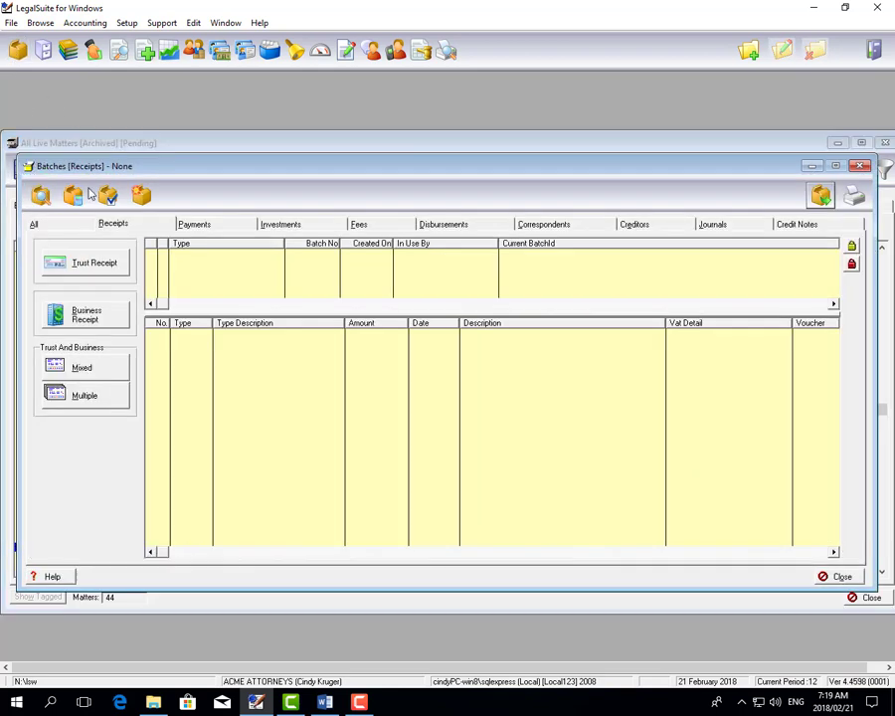
left_click(105, 195)
left_click(269, 437)
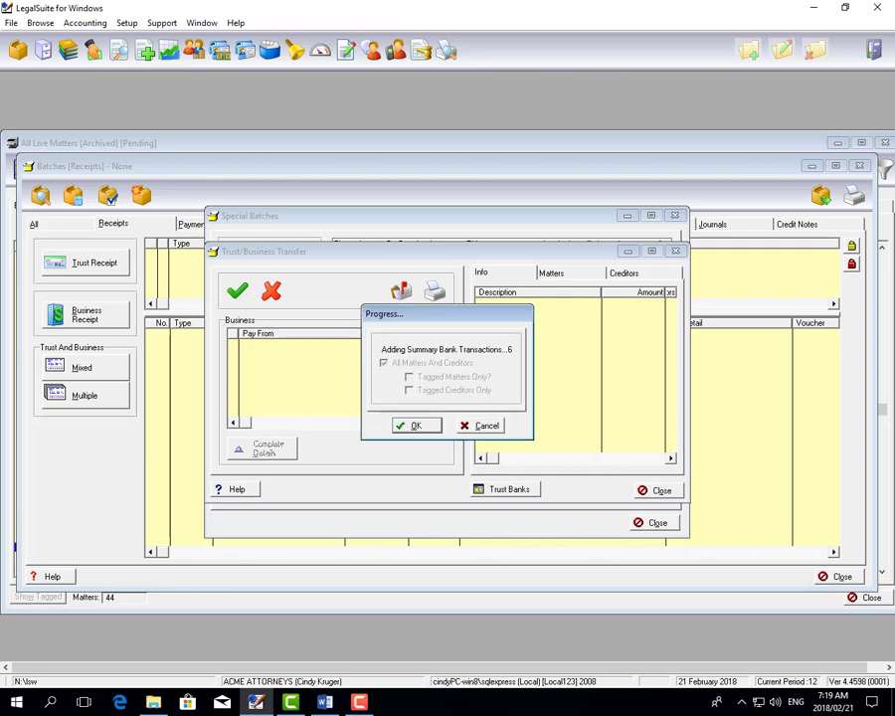
Step: Review the matter and creditor amounts included in the Trust/Business Transfer, and cancel the transfer
left_click(576, 275)
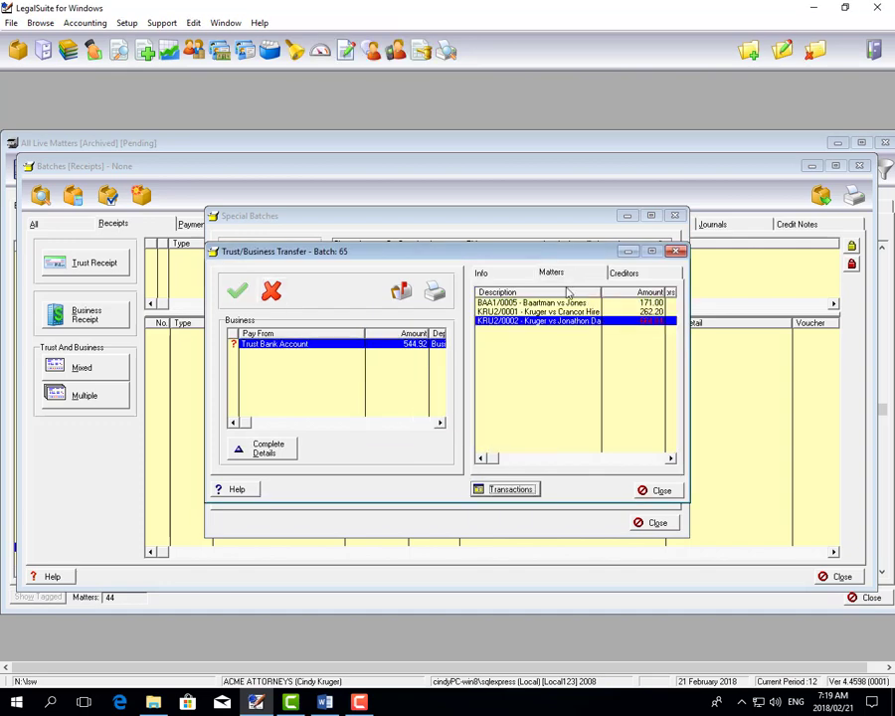
left_click(591, 313)
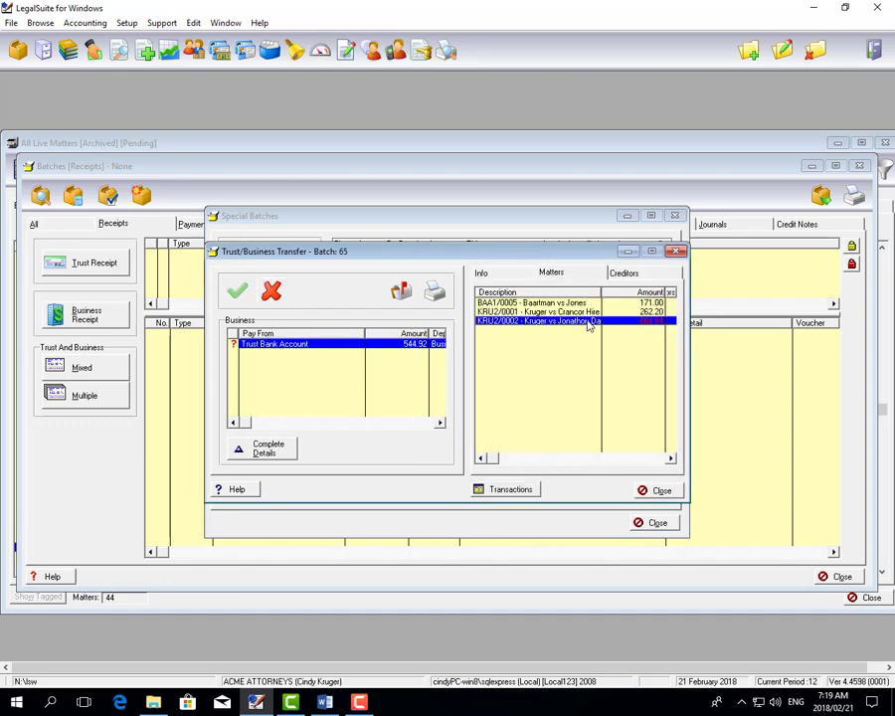
left_click(624, 272)
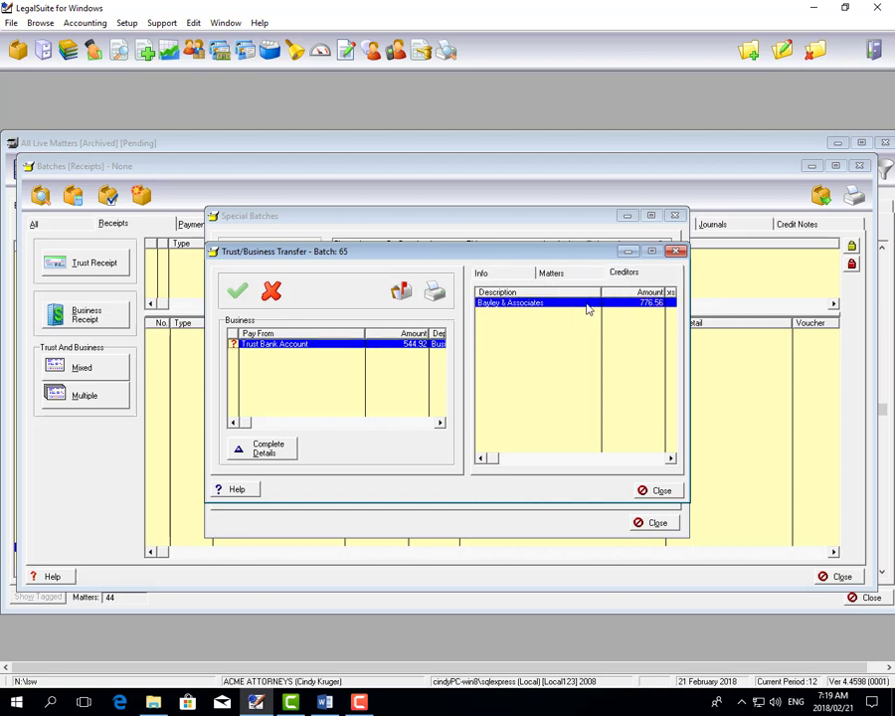
left_click(576, 274)
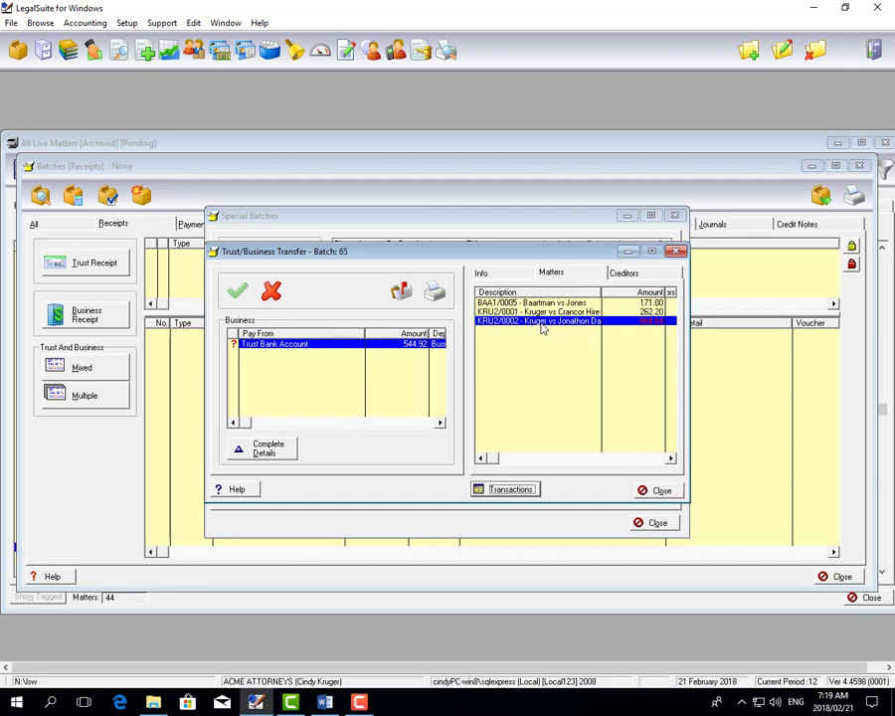
left_click(279, 300)
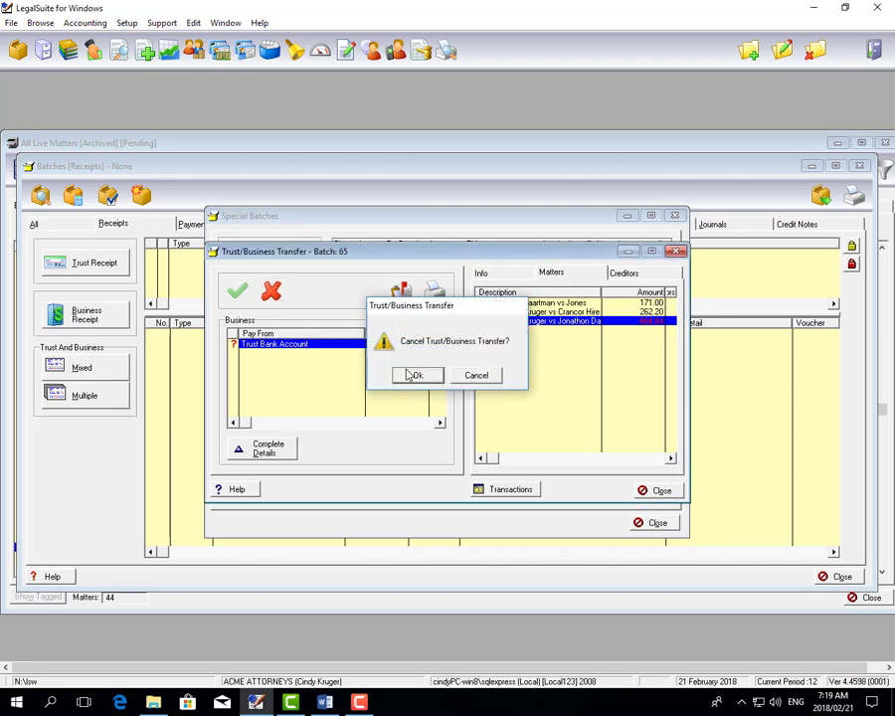
left_click(412, 373)
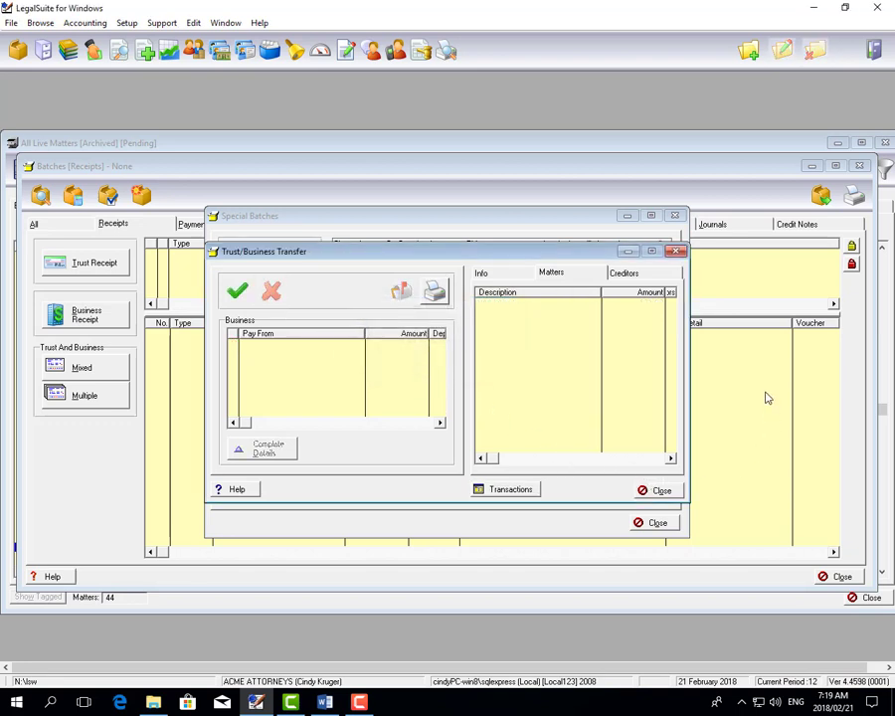